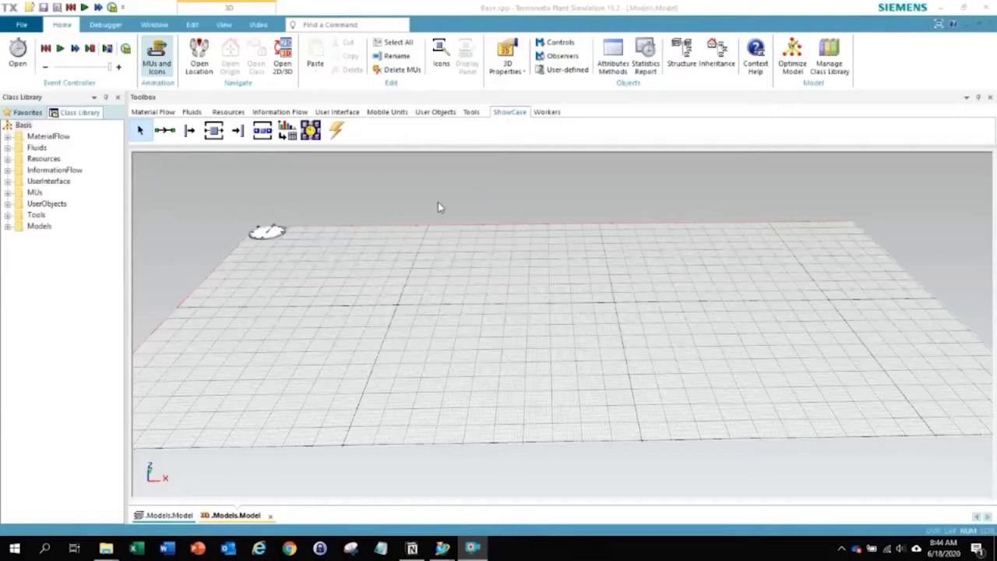
# Step: Place a source on the floor grid, followed by three stations in a row beside it
pyautogui.click(189, 130)
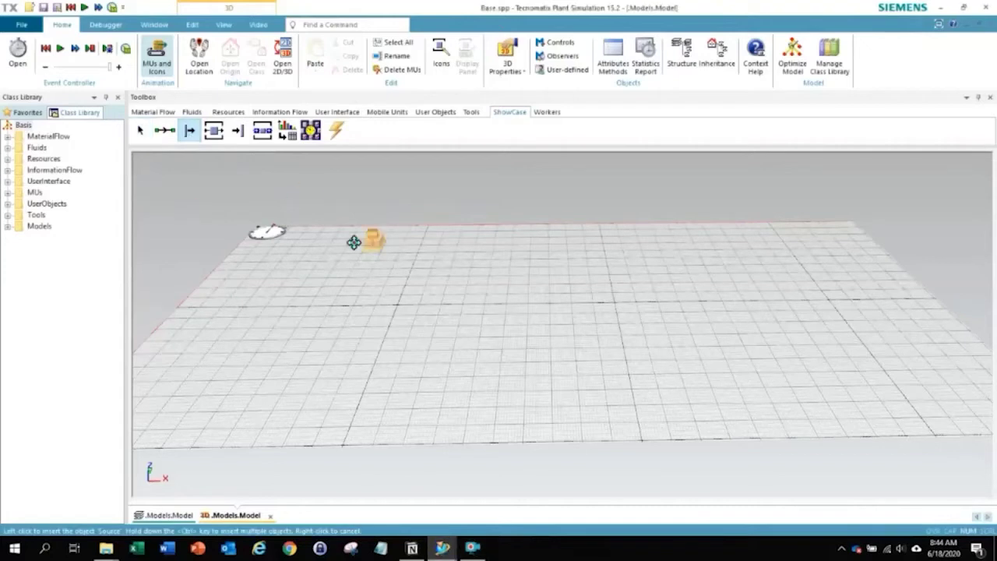
pyautogui.click(395, 305)
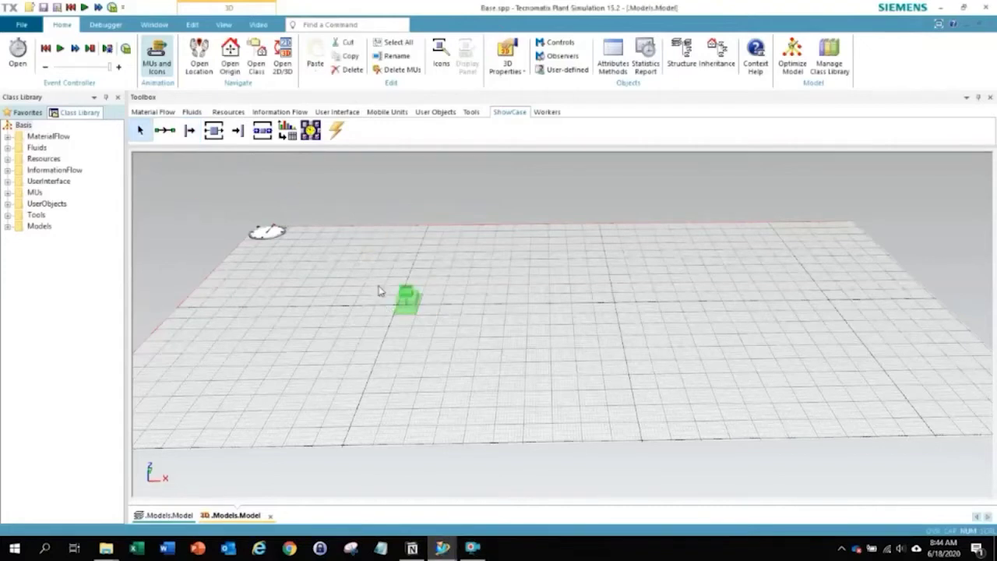
pyautogui.click(214, 130)
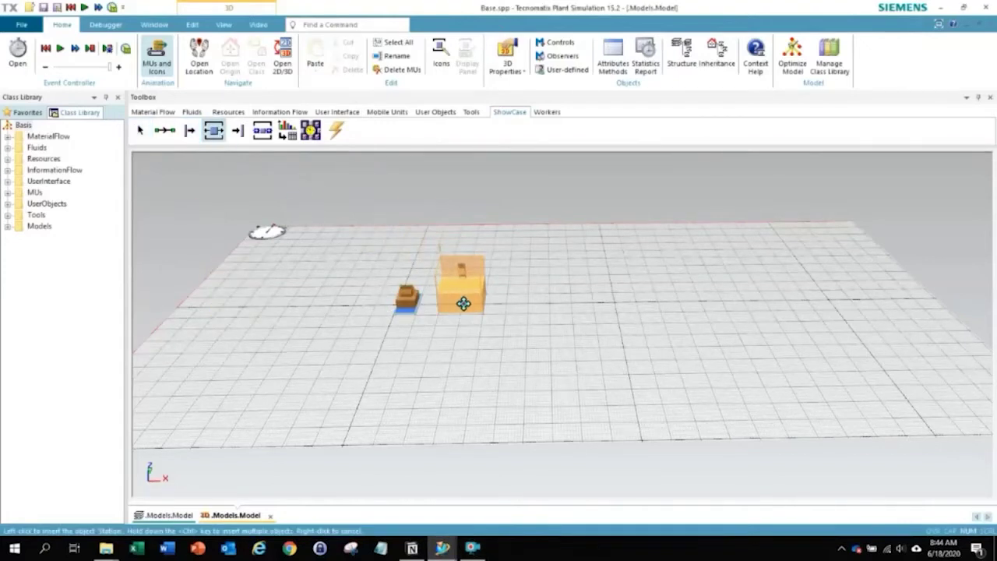
pyautogui.keyDown('ctrl'); pyautogui.click(526, 301); pyautogui.keyUp('ctrl')
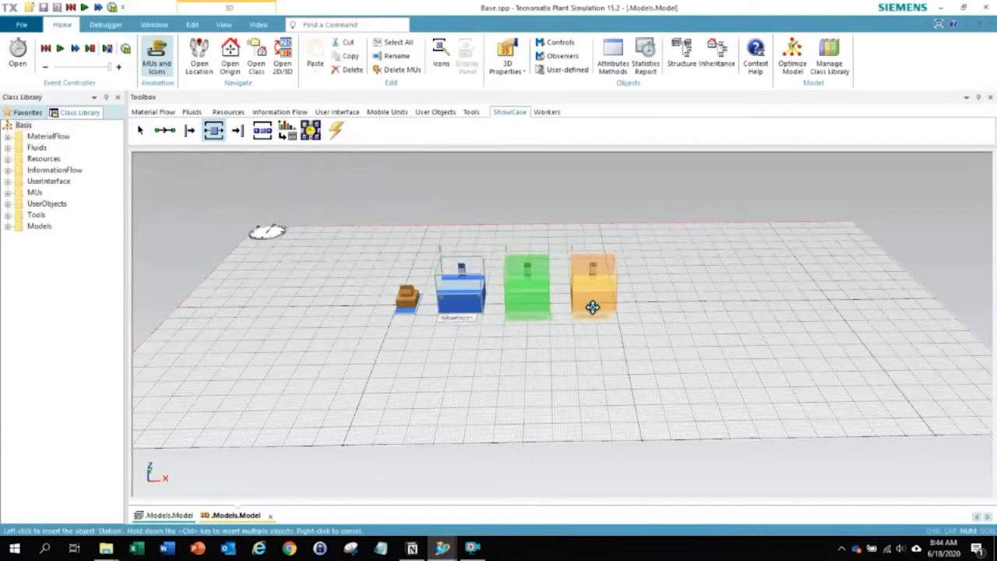
pyautogui.keyDown('ctrl'); pyautogui.click(592, 307); pyautogui.keyUp('ctrl')
# Step: Place a drain after the third station and delete the surplus station inserted behind the row
pyautogui.keyDown('ctrl'); pyautogui.click(513, 227); pyautogui.keyUp('ctrl')
pyautogui.click(237, 130)
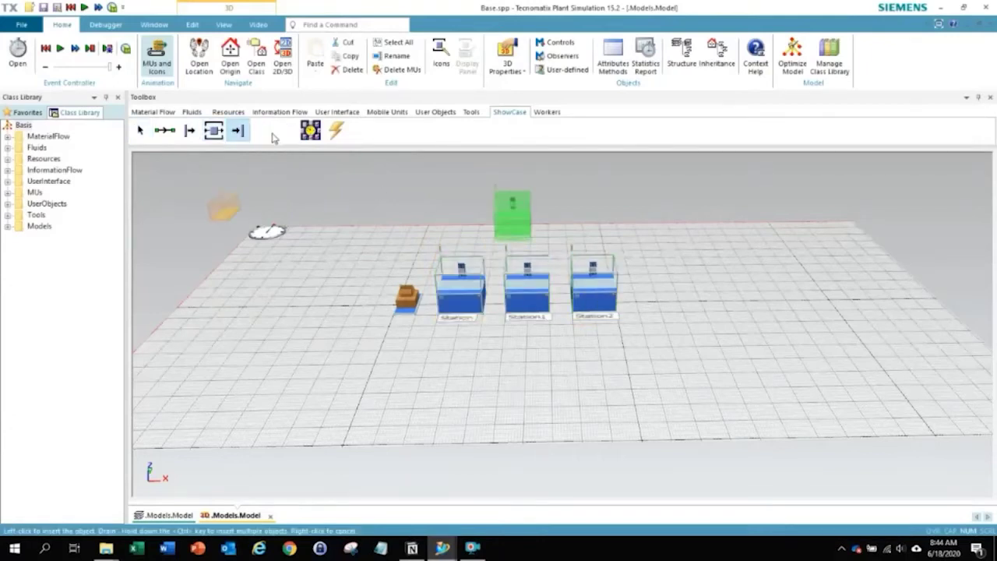
pyautogui.click(663, 302)
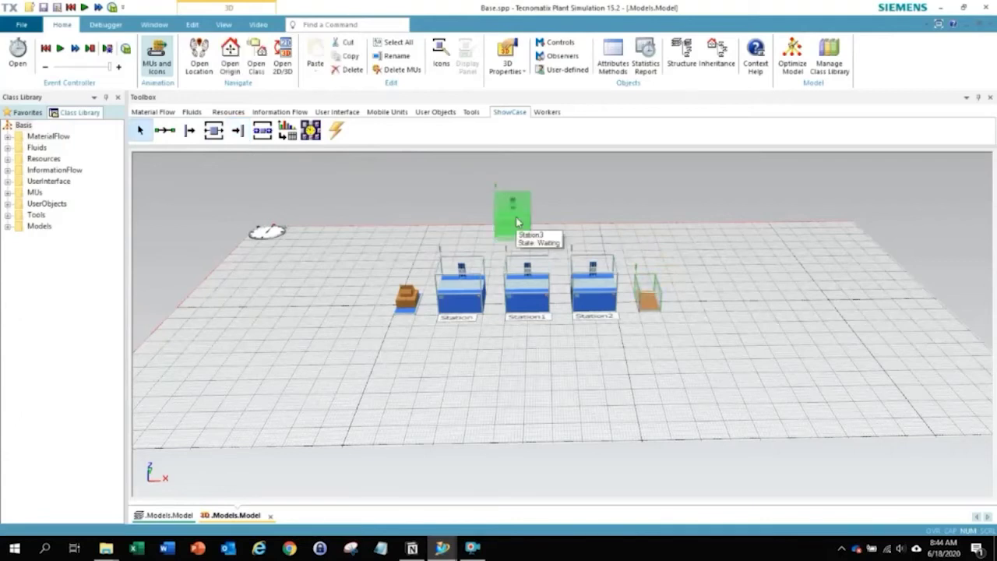
pyautogui.press('Delete')
pyautogui.press('Return')
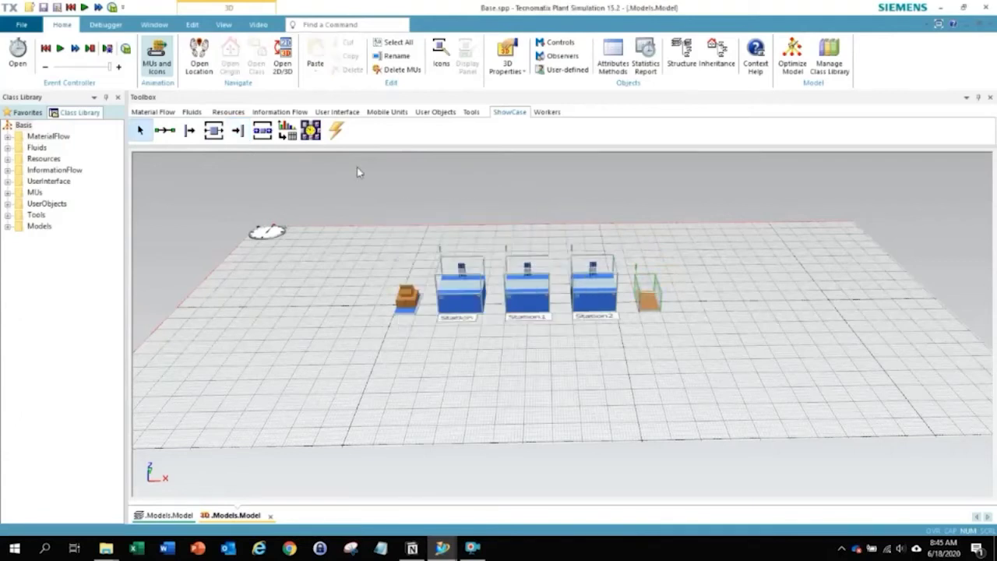
# Step: Connect the source through the three stations in sequence to the drain
pyautogui.click(165, 130)
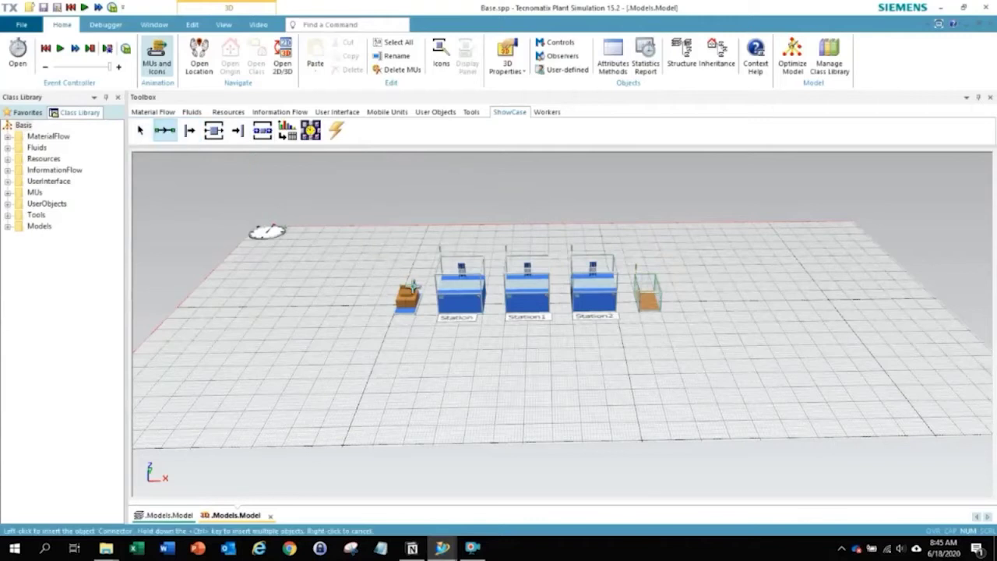
pyautogui.click(408, 293)
pyautogui.keyDown('ctrl'); pyautogui.click(451, 290); pyautogui.keyUp('ctrl')
pyautogui.keyDown('ctrl'); pyautogui.click(521, 288); pyautogui.keyUp('ctrl')
pyautogui.keyDown('ctrl'); pyautogui.click(583, 289); pyautogui.keyUp('ctrl')
pyautogui.keyDown('ctrl'); pyautogui.click(647, 295); pyautogui.keyUp('ctrl')
pyautogui.rightClick(608, 221)
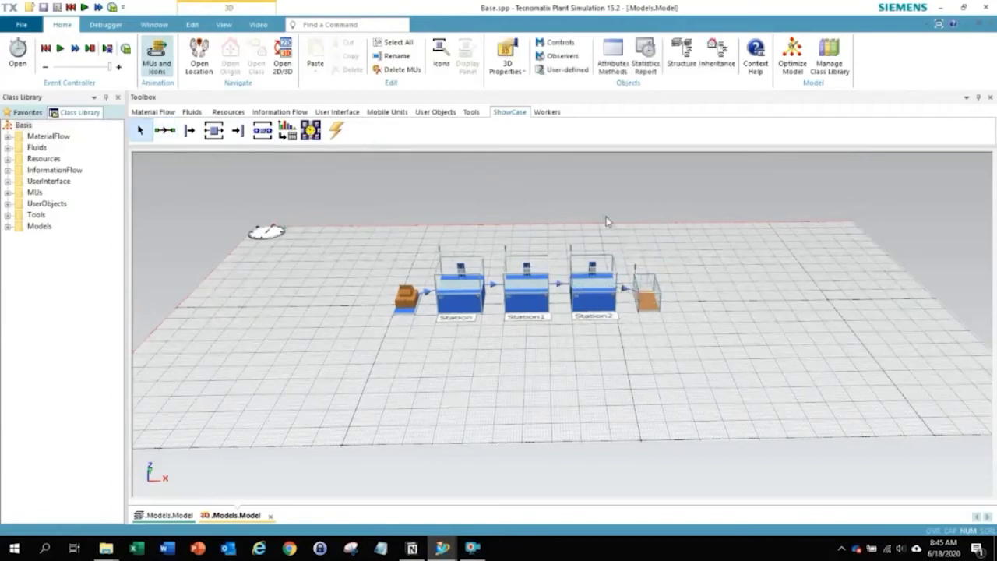
# Step: Open the EventController clear of the model, set its speed slightly below the fastest, and run the simulation
pyautogui.doubleClick(268, 231)
pyautogui.moveTo(485, 195); pyautogui.dragTo(158, 171)
pyautogui.moveTo(219, 282); pyautogui.dragTo(214, 282)
pyautogui.click(144, 244)
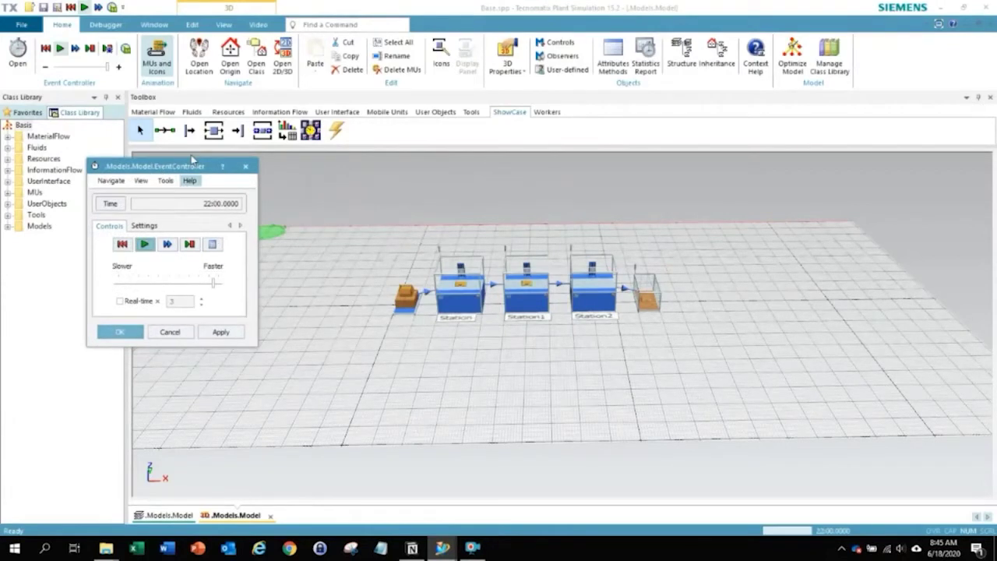
pyautogui.moveTo(192, 160); pyautogui.dragTo(146, 142)
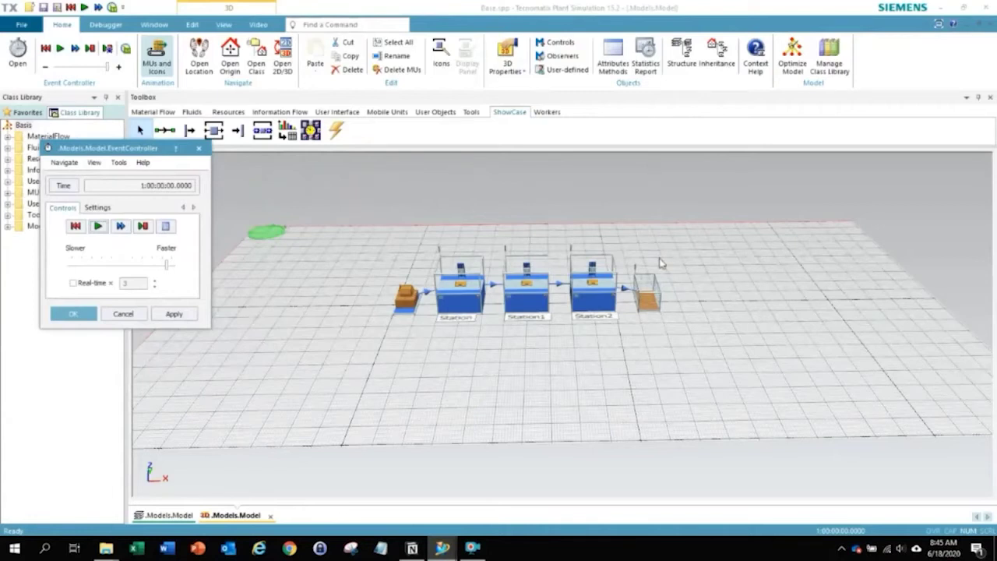
# Step: Check the type-dependent throughput statistics of the drain
pyautogui.click(653, 294)
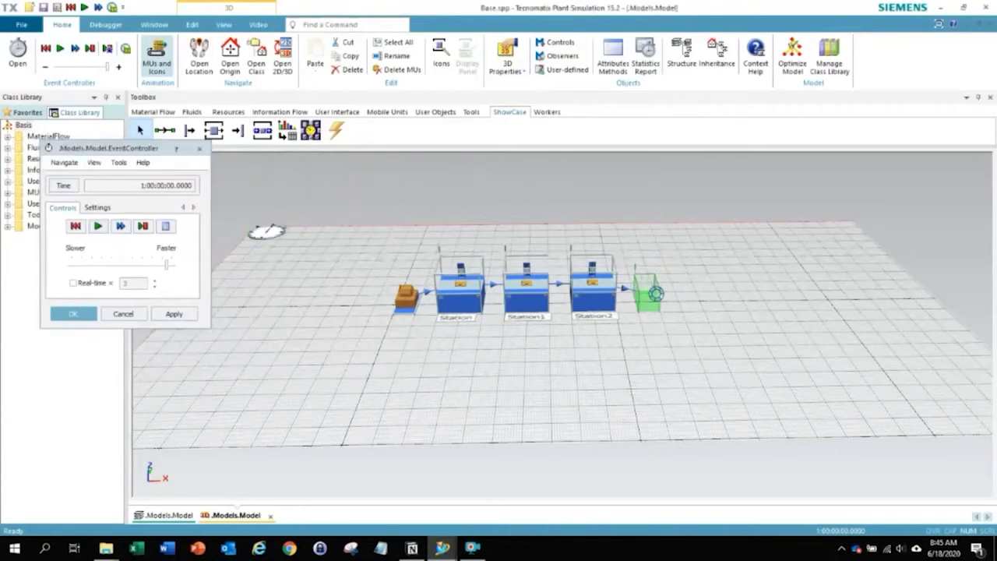
pyautogui.doubleClick(656, 294)
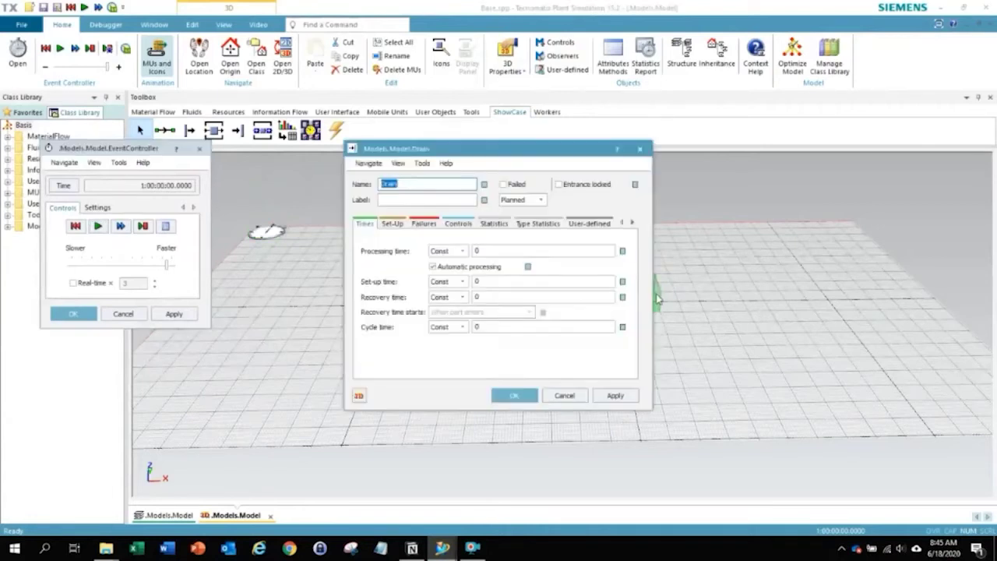
pyautogui.click(543, 225)
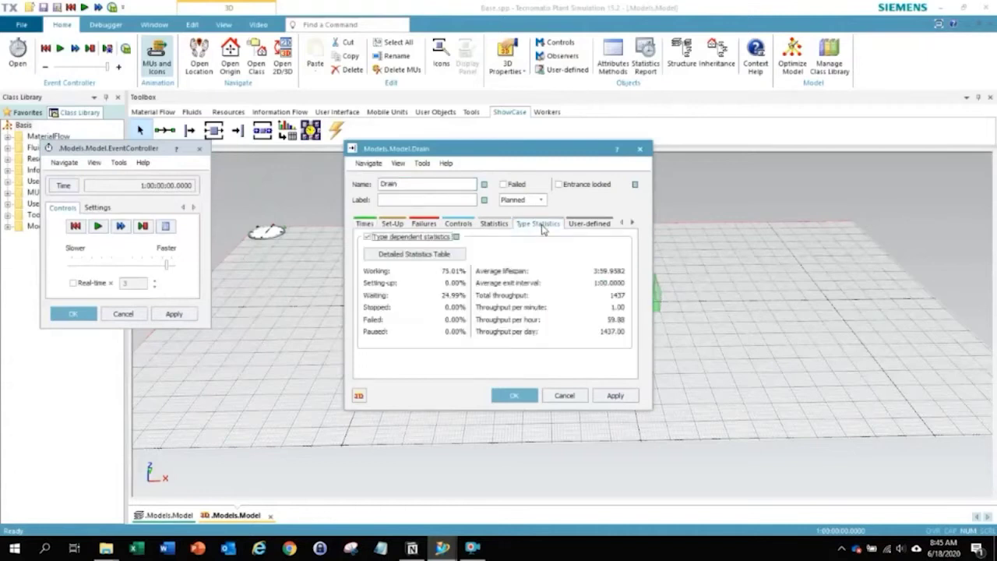
pyautogui.click(514, 396)
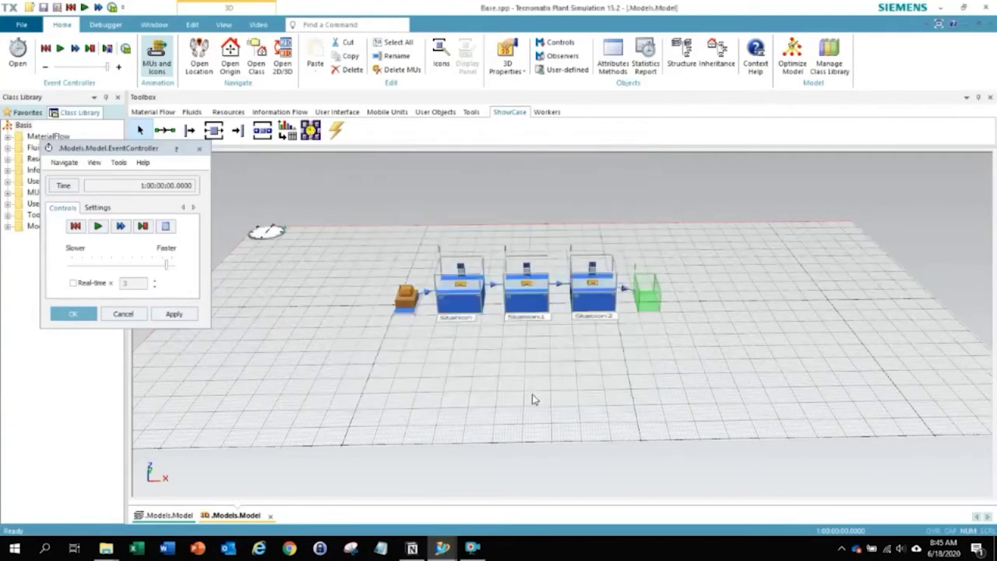
# Step: Inspect the processing time of the middle station and move the EventController clear of the toolbox
pyautogui.doubleClick(528, 307)
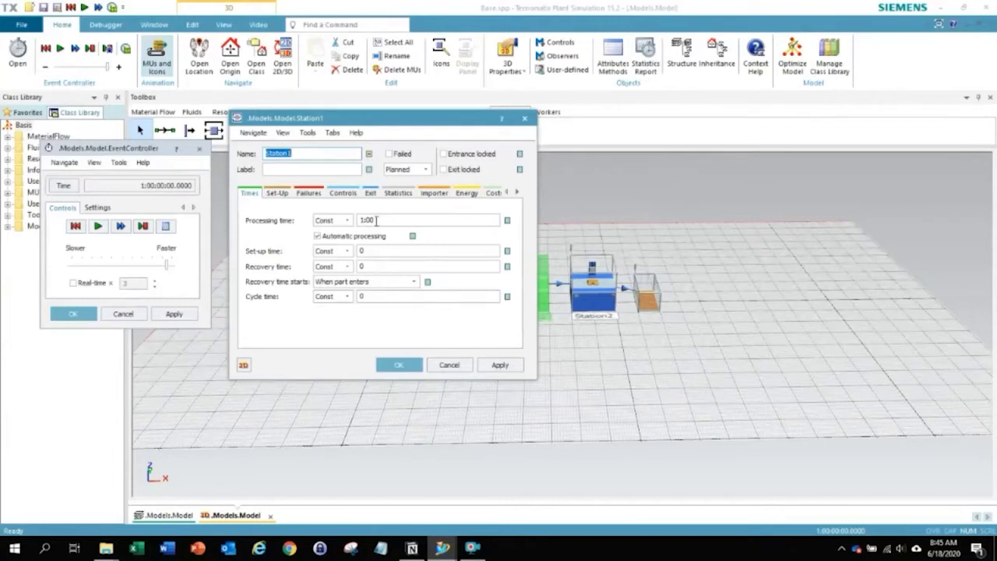
pyautogui.click(399, 366)
pyautogui.click(159, 151)
pyautogui.moveTo(159, 150); pyautogui.dragTo(141, 186)
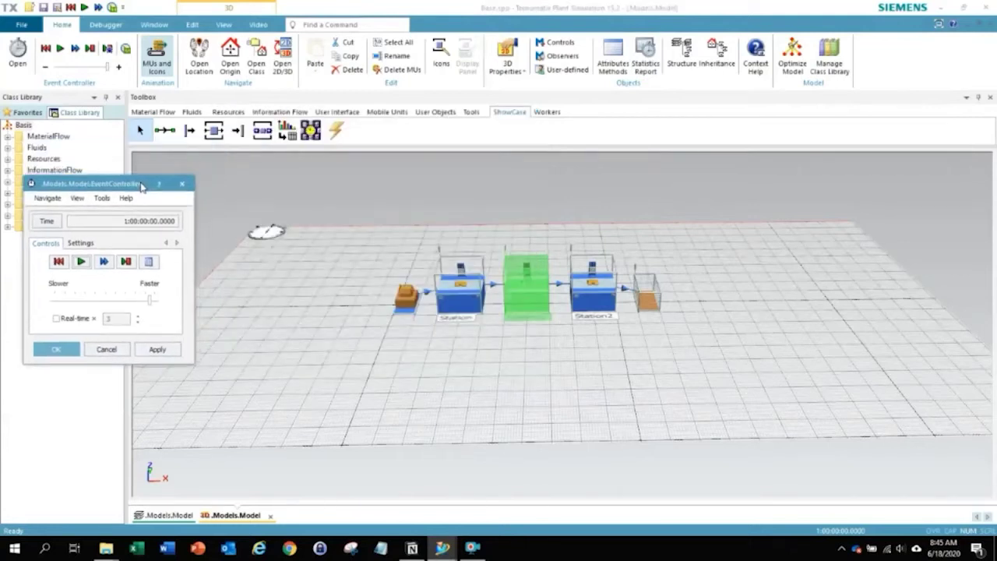
# Step: Set the Station class's processing time to a Normal distribution with values 0:30, 0:30, 0:10, 1:00
pyautogui.click(218, 134)
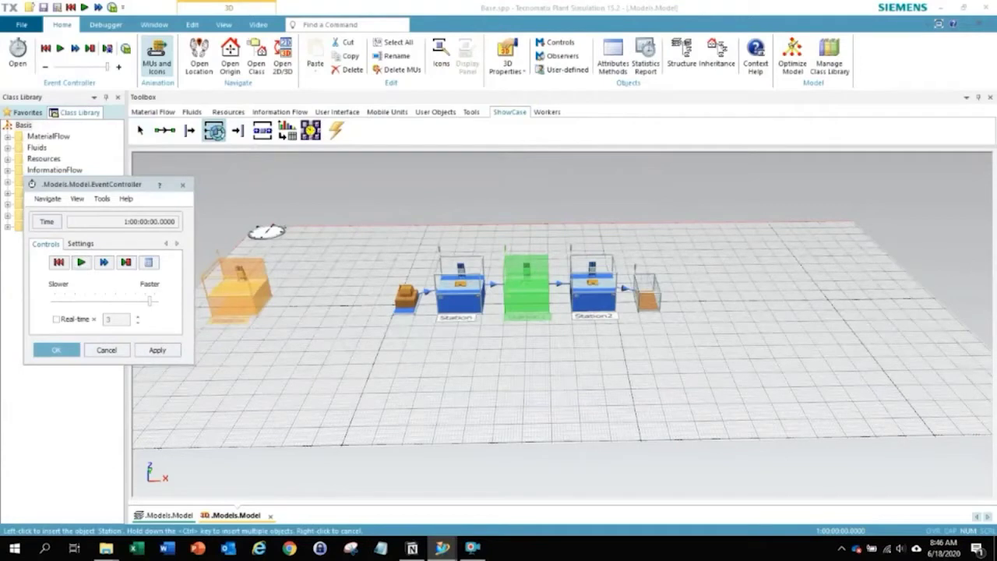
pyautogui.doubleClick(214, 131)
pyautogui.moveTo(346, 123); pyautogui.dragTo(356, 155)
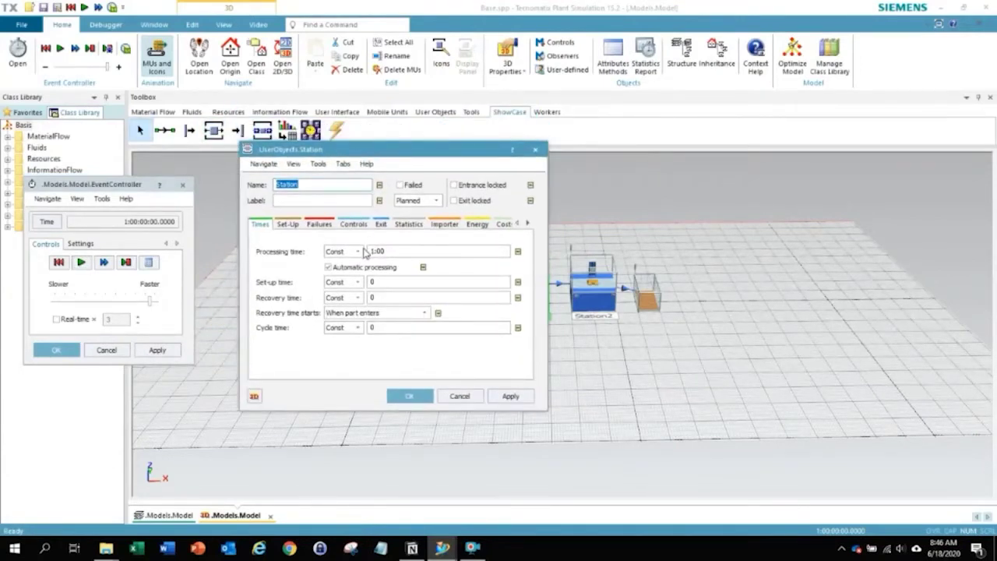
pyautogui.click(359, 252)
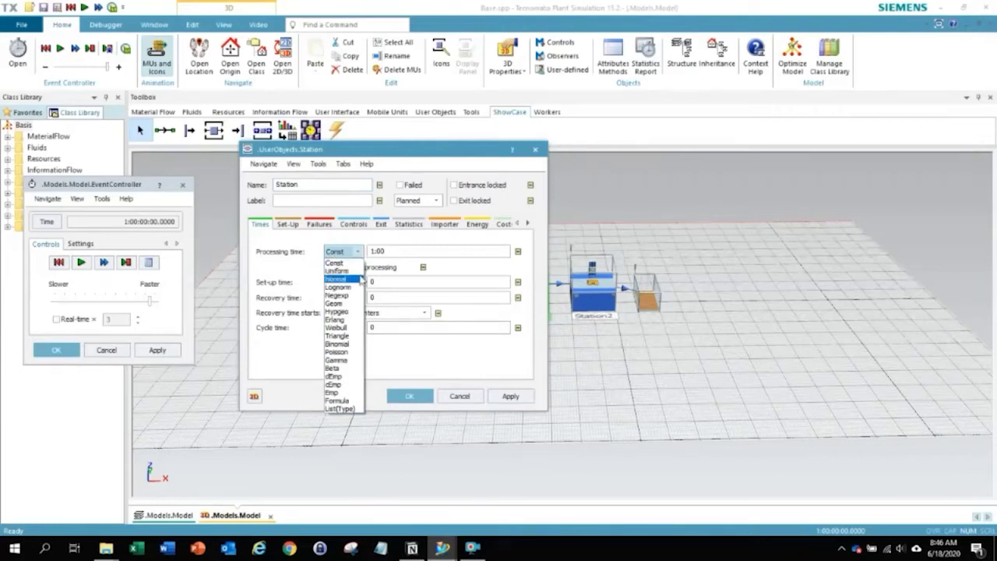
pyautogui.click(360, 279)
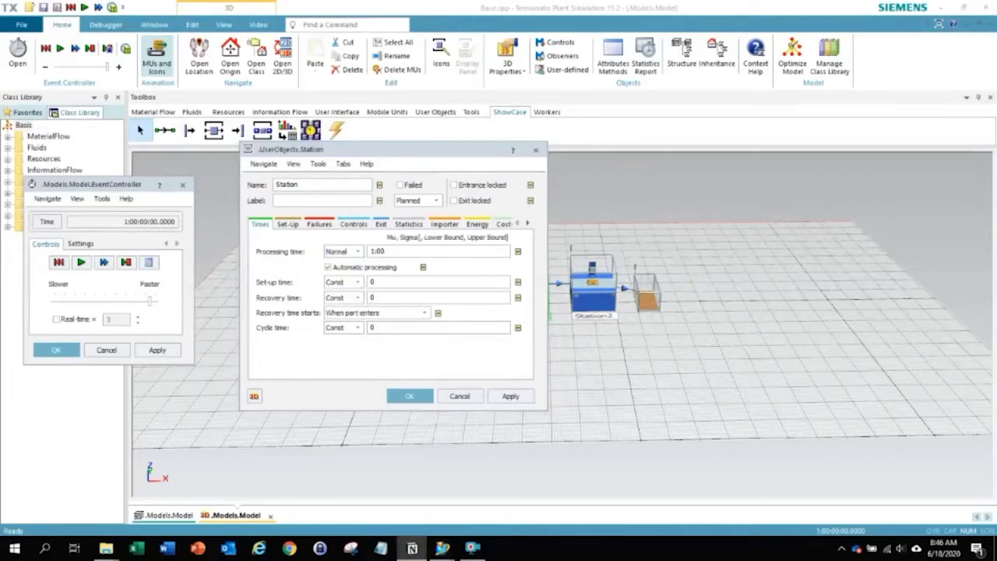
pyautogui.doubleClick(392, 251)
pyautogui.write('0:30, 0:30, 0:10, 1:00')
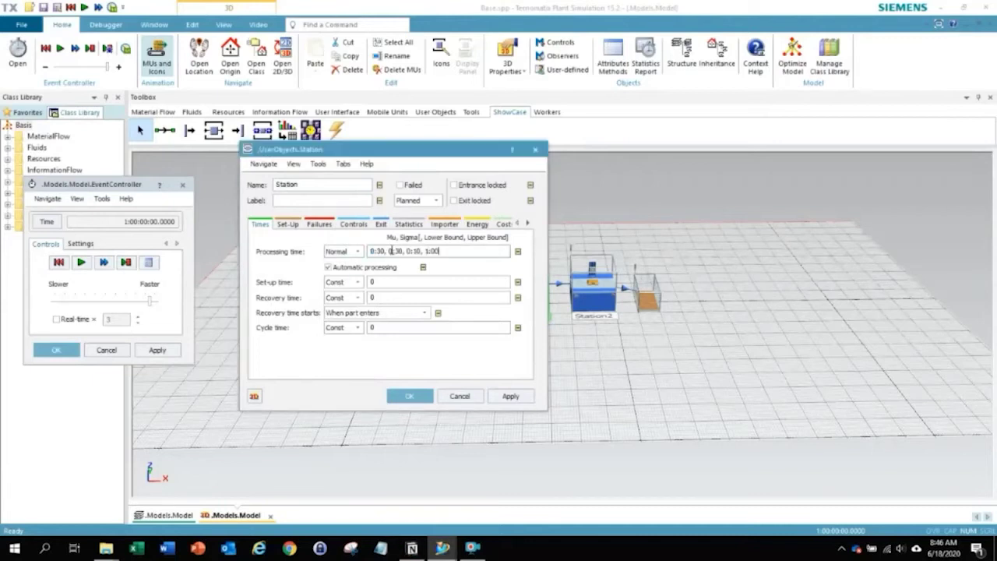
pyautogui.click(425, 398)
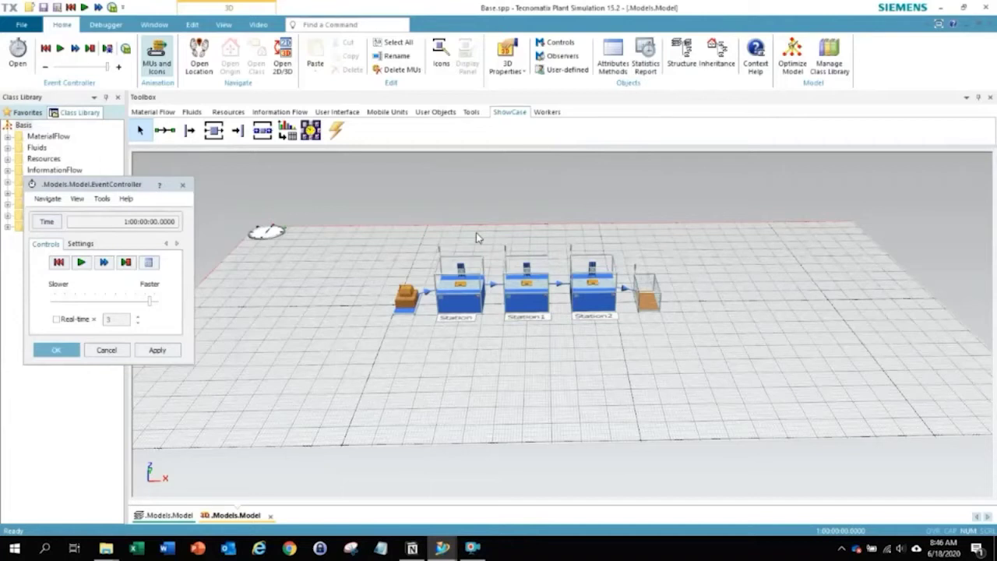
# Step: Reset and rerun the simulation, and review the drain's type-dependent throughput statistics
pyautogui.click(61, 265)
pyautogui.click(81, 263)
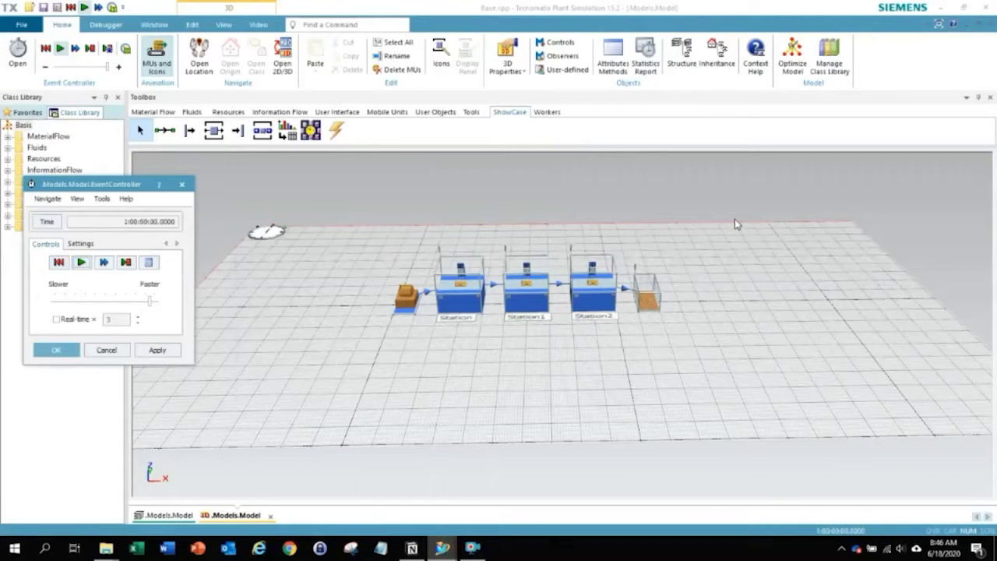
pyautogui.doubleClick(653, 296)
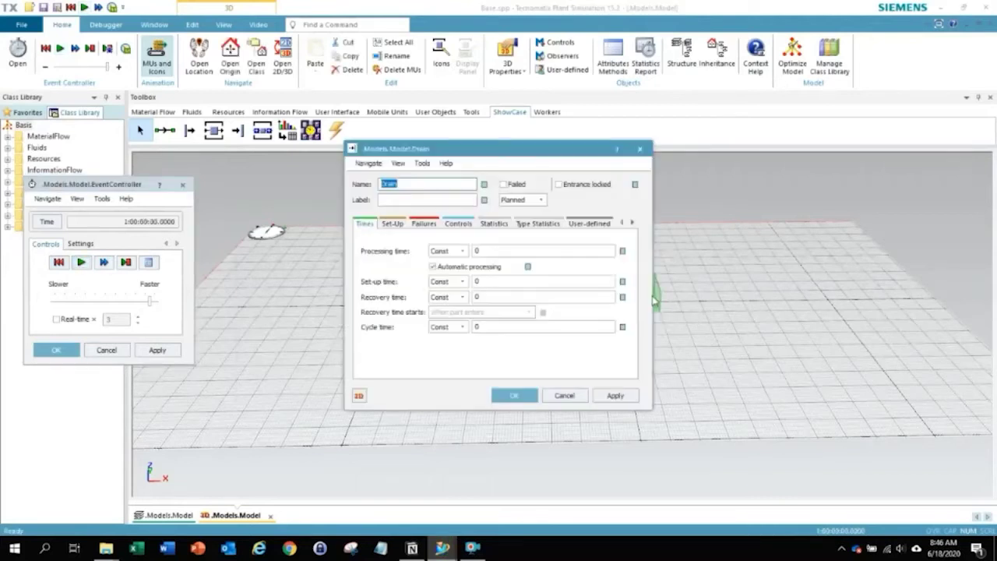
pyautogui.click(538, 224)
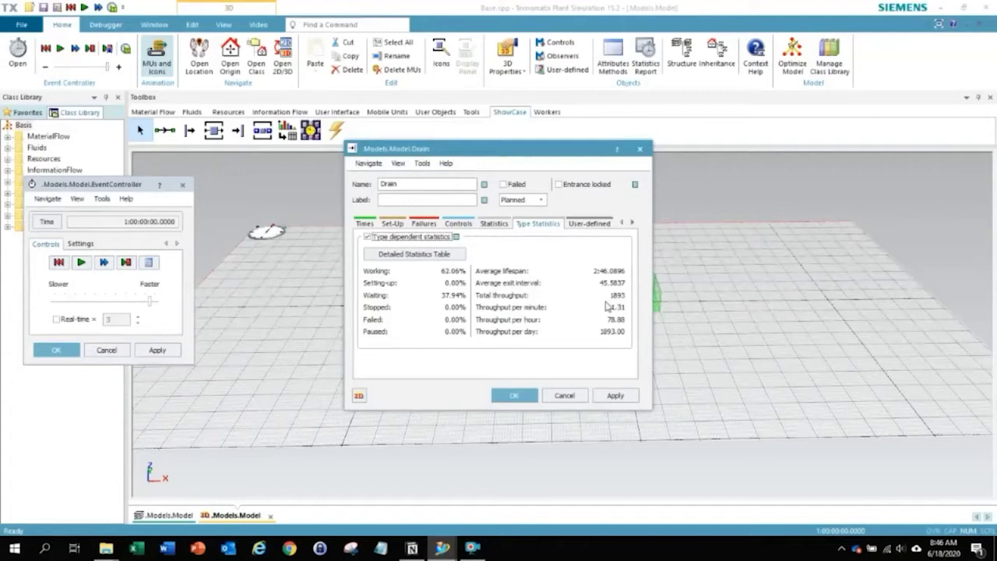
pyautogui.click(516, 395)
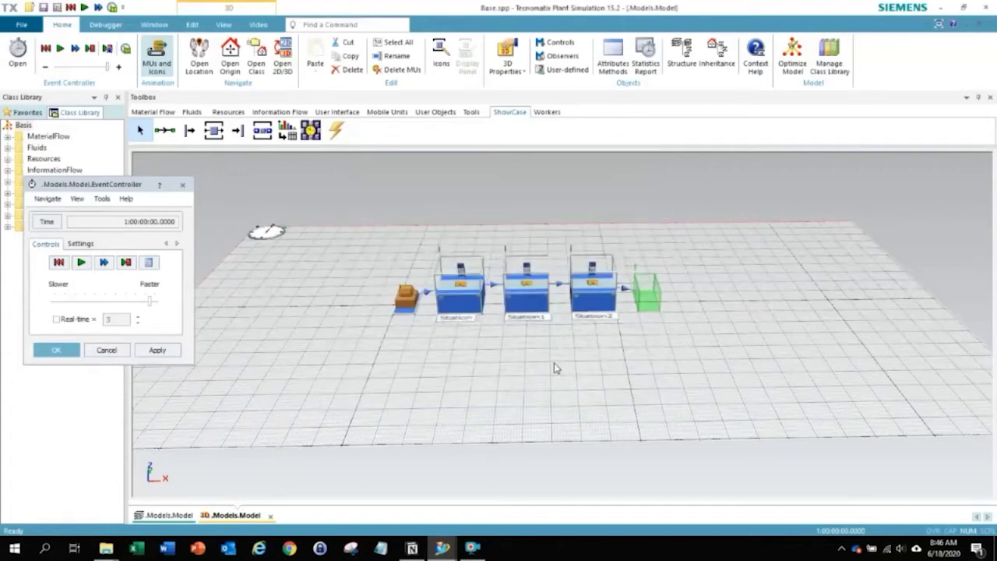
# Step: Place a BottleneckAnalyzer behind the first station and show its analysis on the production line
pyautogui.moveTo(556, 340); pyautogui.dragTo(555, 386, button='middle')
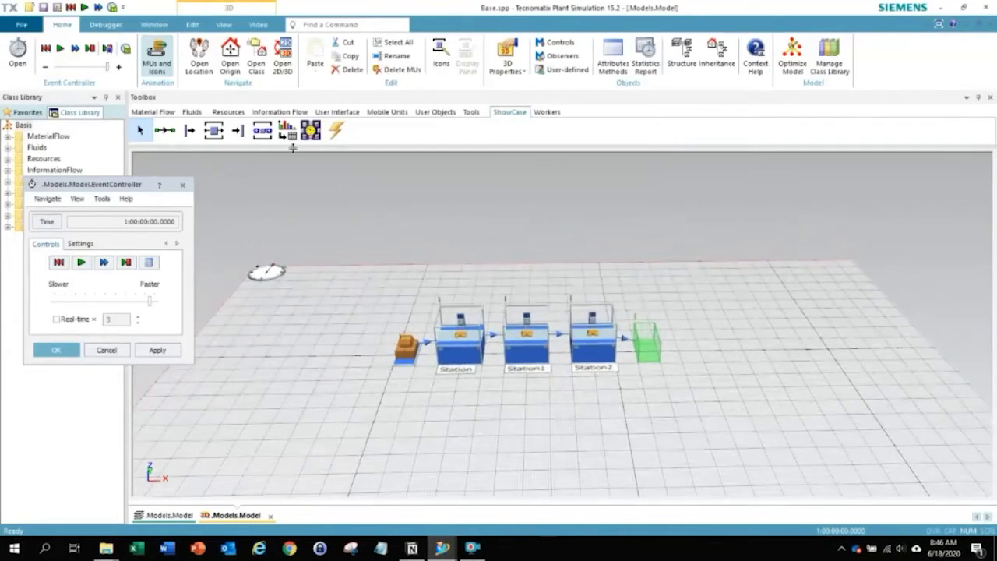
pyautogui.moveTo(290, 135); pyautogui.dragTo(425, 289)
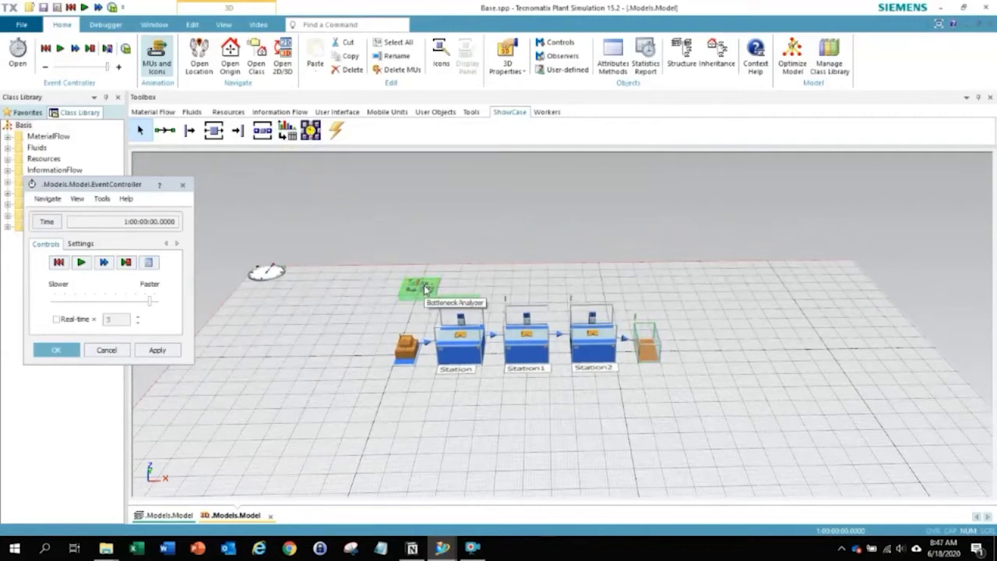
pyautogui.rightClick(425, 290)
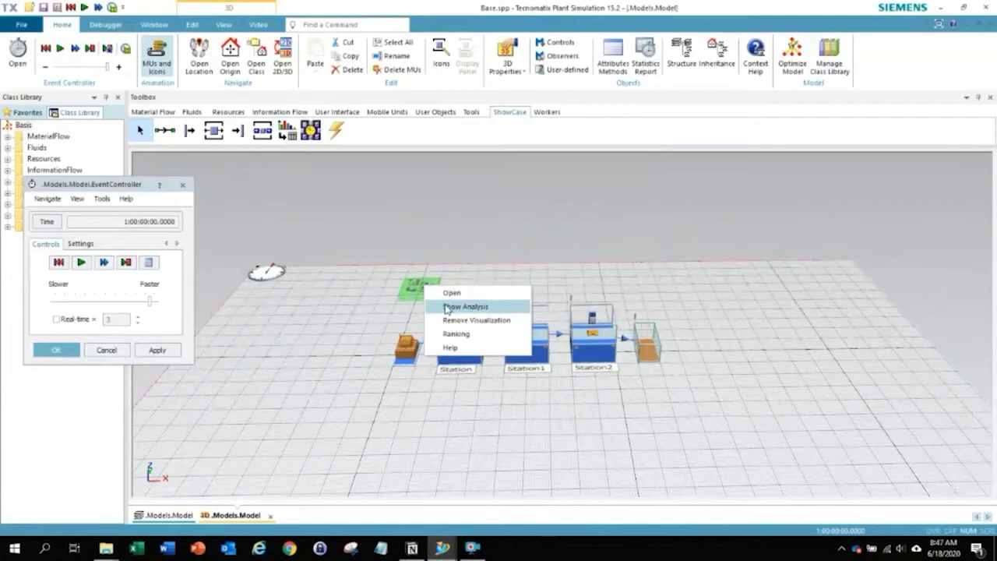
pyautogui.click(450, 307)
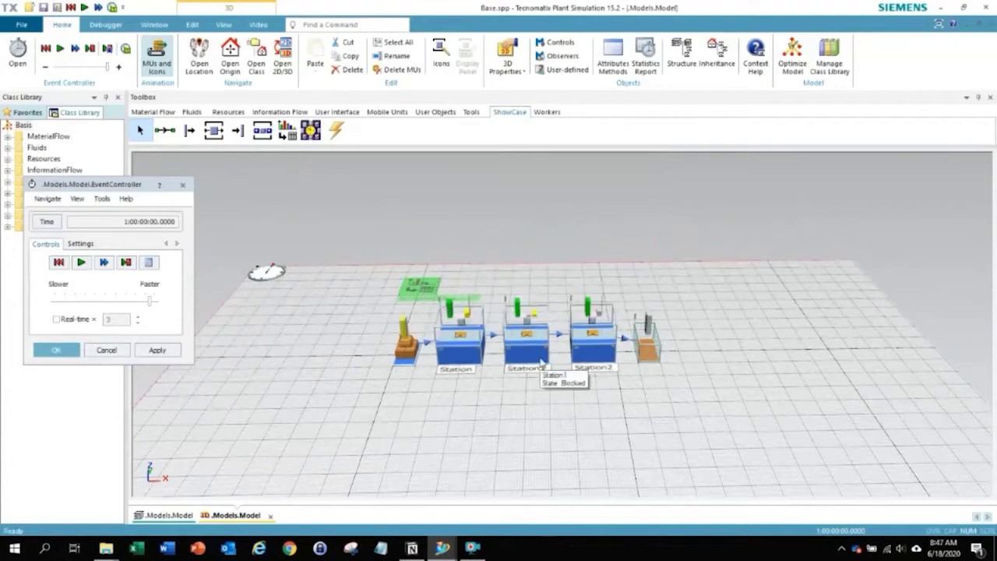
pyautogui.scroll(3, 537, 354)
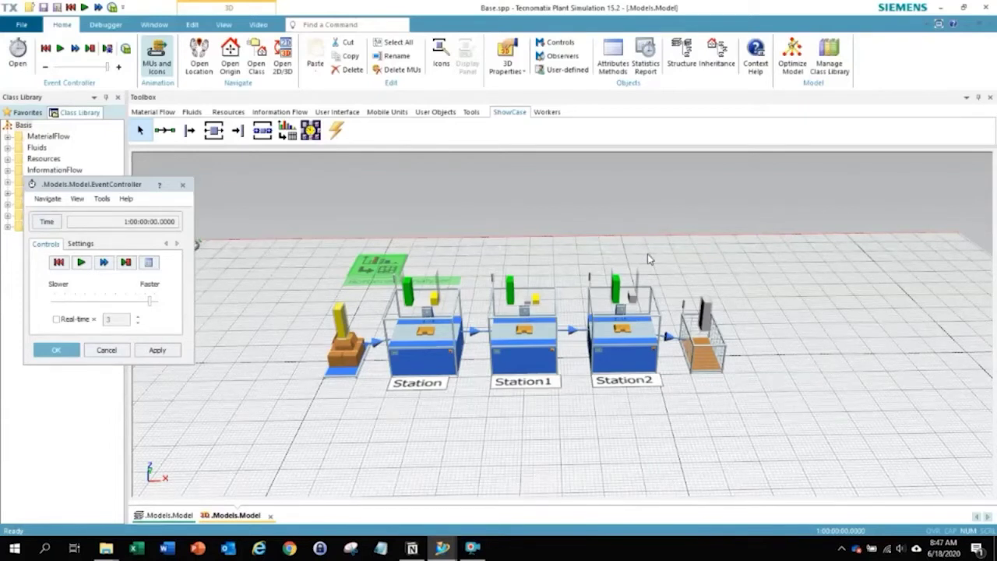
pyautogui.moveTo(647, 253); pyautogui.dragTo(625, 251, button='middle')
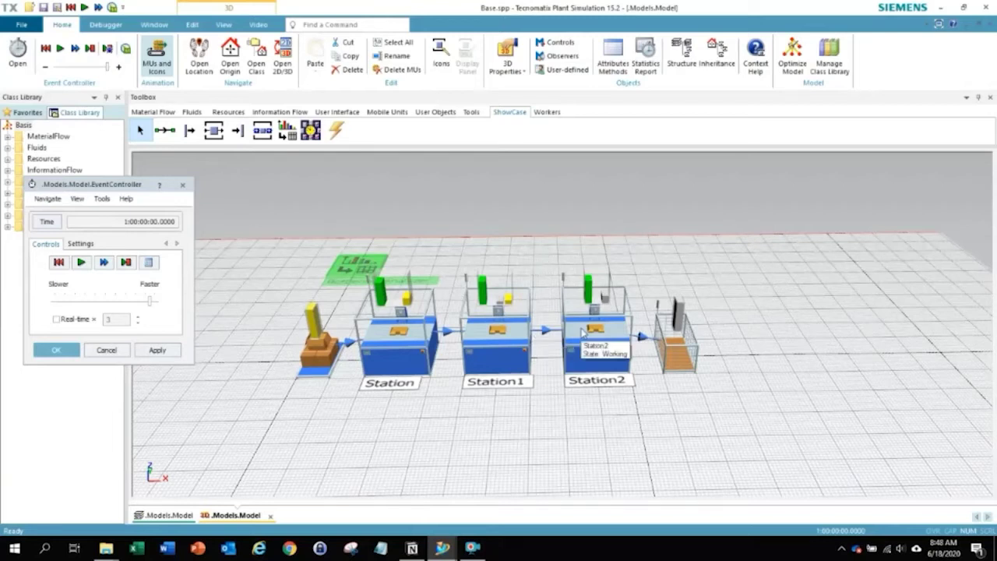
# Step: Close the EventController and remove the BottleneckAnalyzer's visualization from the line
pyautogui.click(68, 358)
pyautogui.rightClick(352, 265)
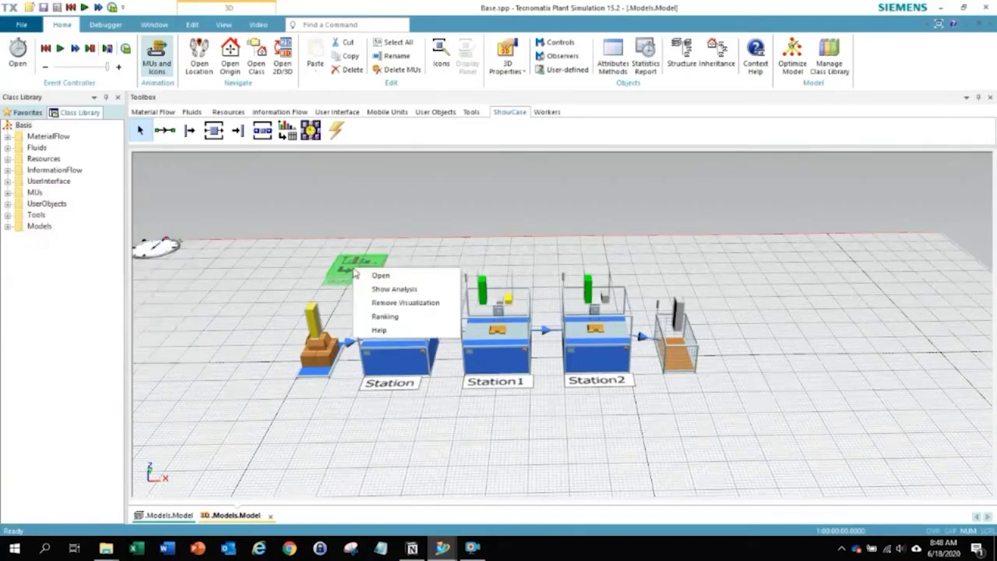
pyautogui.click(394, 301)
pyautogui.click(251, 310)
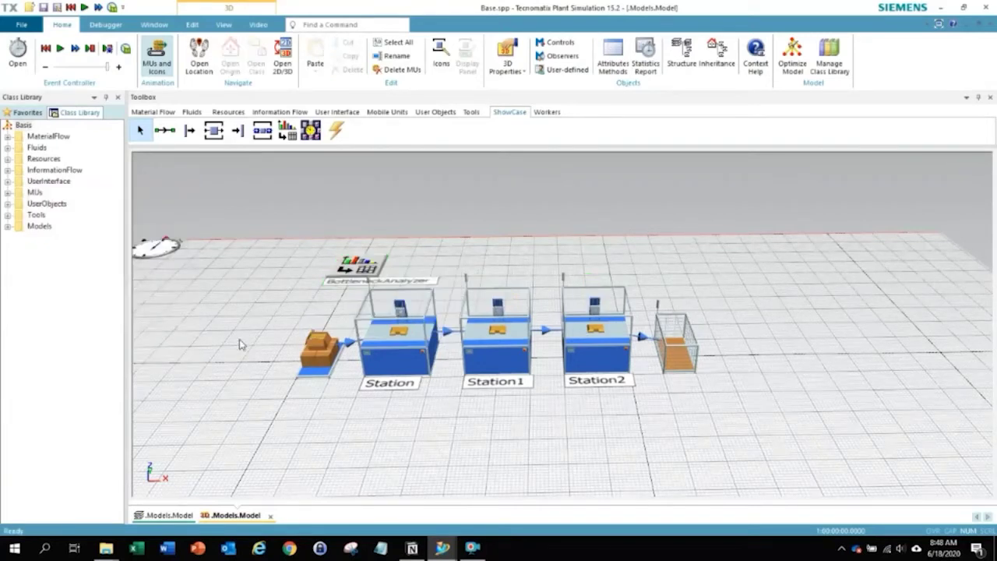
# Step: In the 2D model, insert a Buffer between Station1 and Station2 and distribute the production line's objects horizontally
pyautogui.click(176, 520)
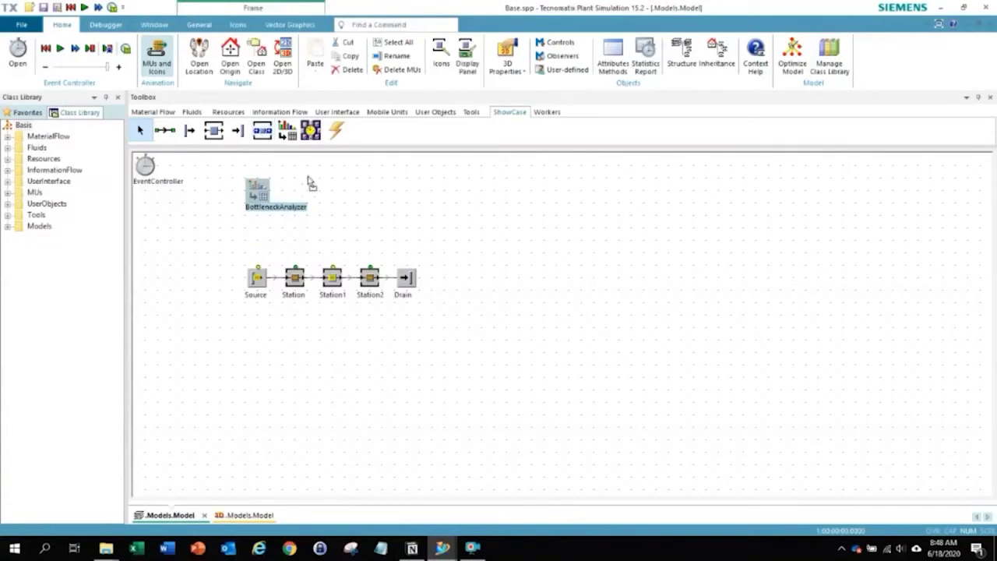
pyautogui.click(352, 282)
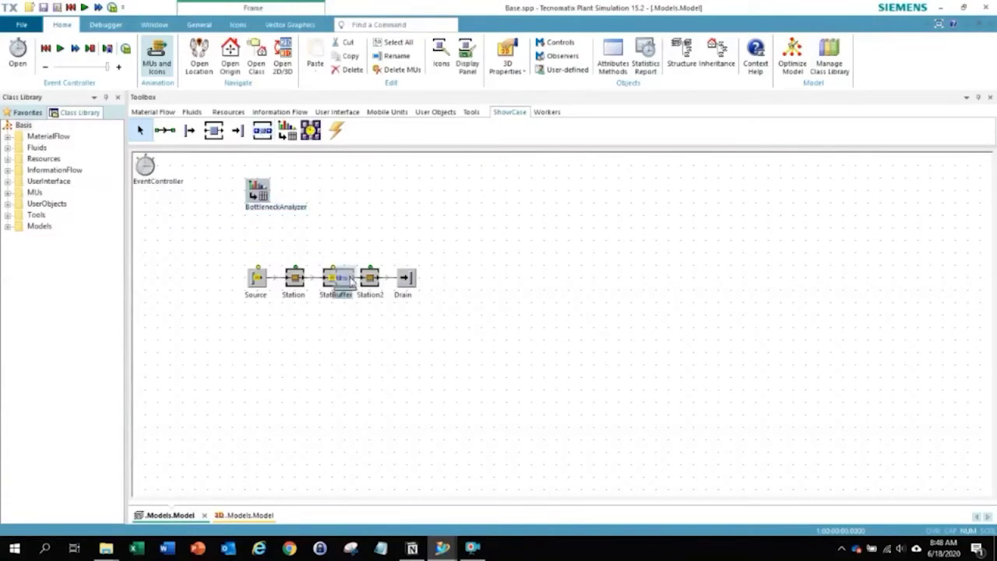
pyautogui.moveTo(217, 250); pyautogui.dragTo(442, 320)
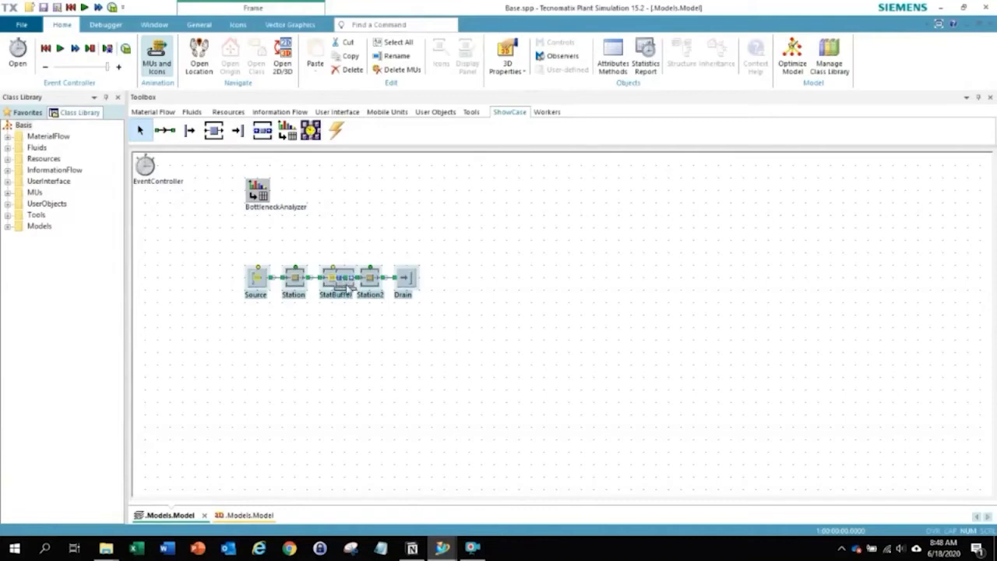
pyautogui.rightClick(347, 283)
pyautogui.moveTo(494, 403)
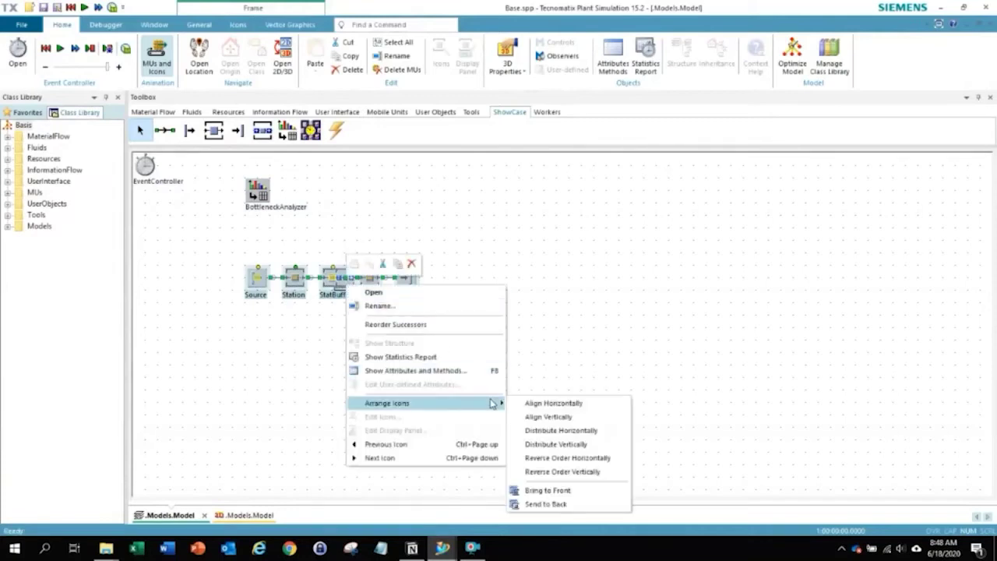
pyautogui.click(573, 433)
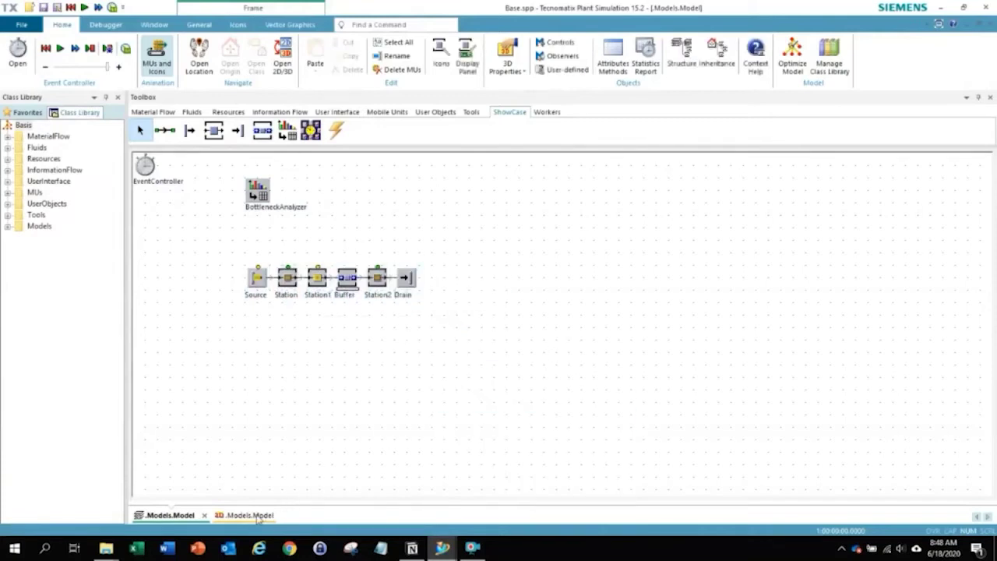
# Step: Run the simulation of the buffered line in the 3D model and review the drain's type-dependent throughput statistics
pyautogui.click(260, 517)
pyautogui.doubleClick(156, 248)
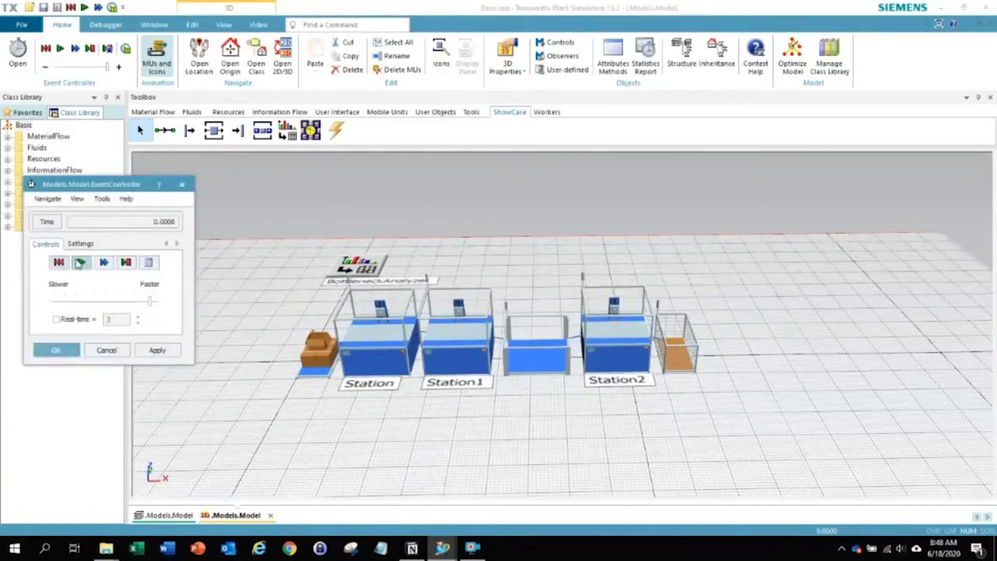
pyautogui.click(81, 262)
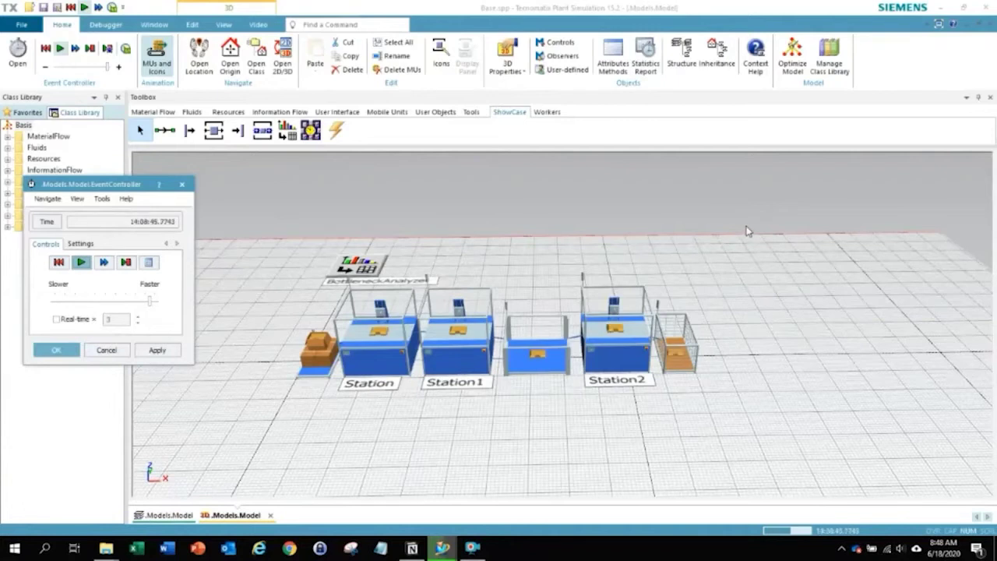
pyautogui.doubleClick(682, 357)
pyautogui.click(538, 224)
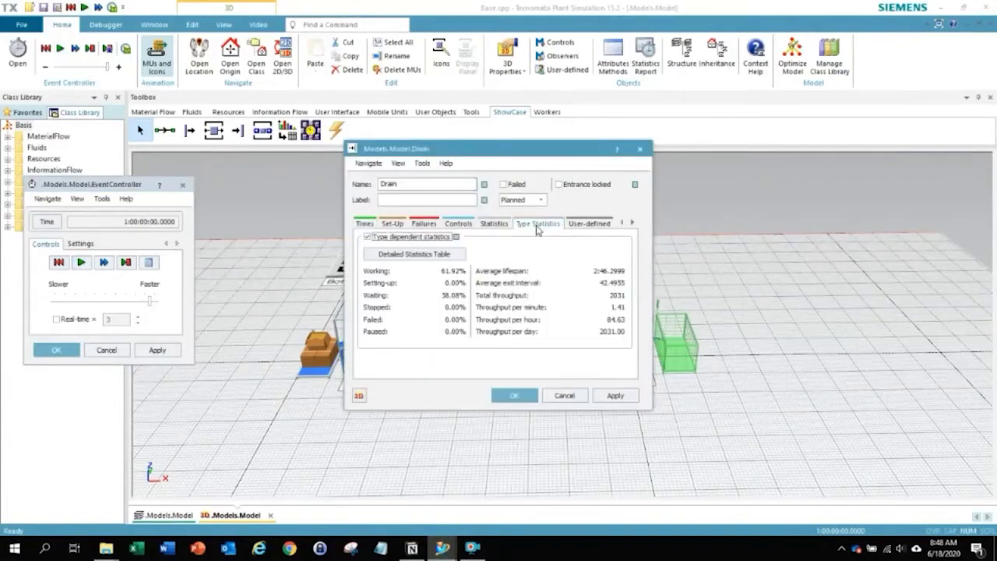
pyautogui.click(537, 396)
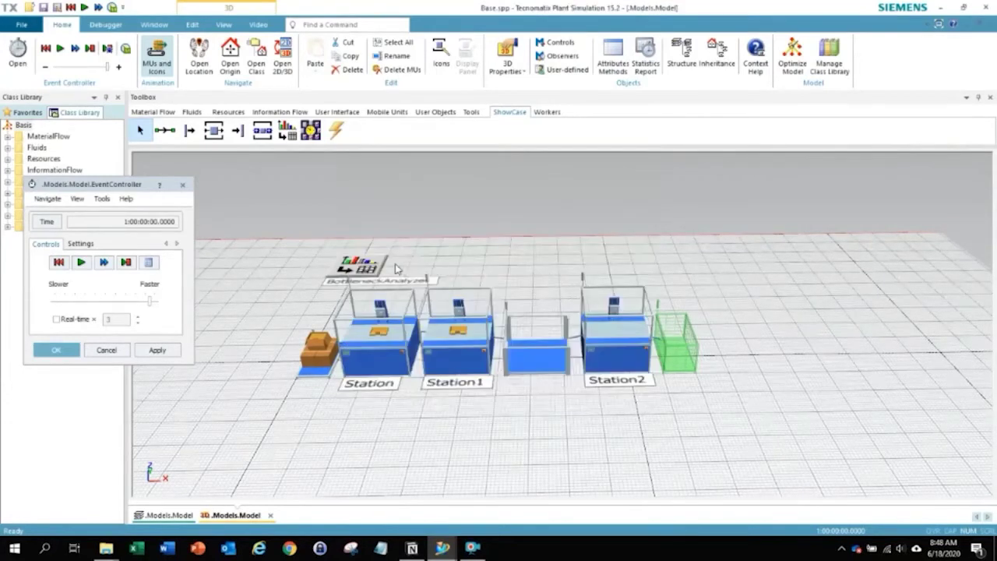
# Step: Examine the BottleneckAnalyzer's analysis on the buffered line, and clear its visualization and the open EventController
pyautogui.rightClick(369, 267)
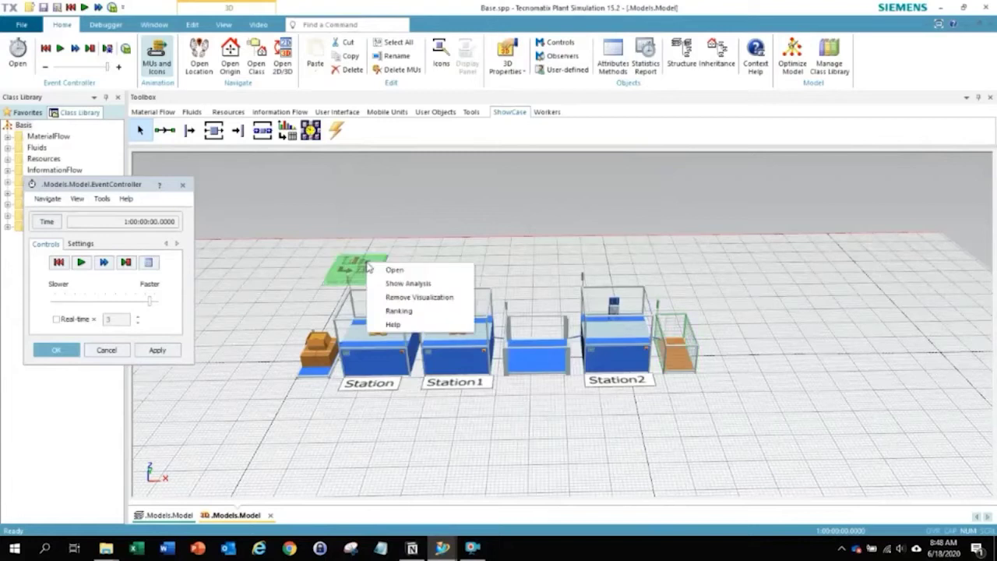
pyautogui.click(404, 284)
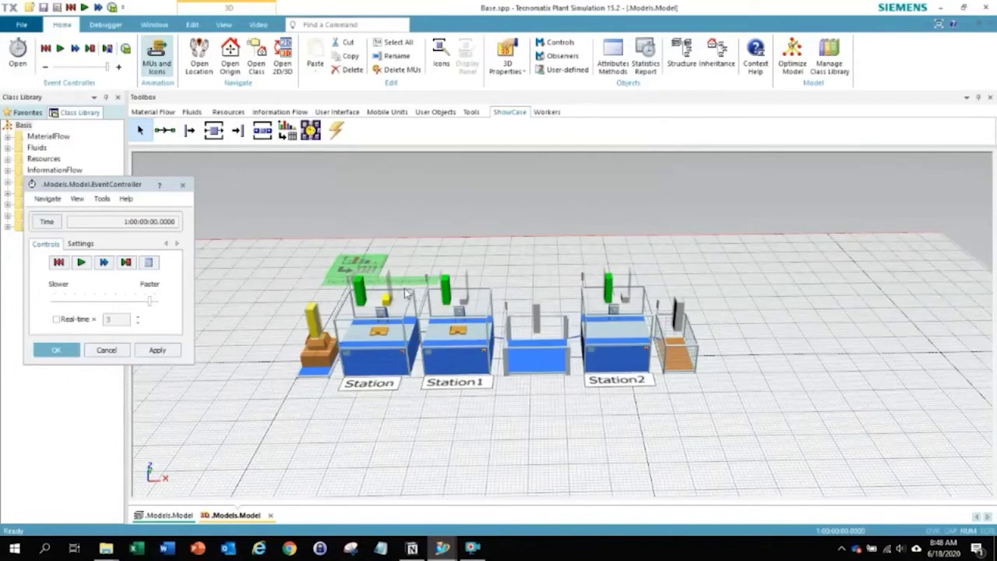
pyautogui.moveTo(391, 302)
pyautogui.click(53, 350)
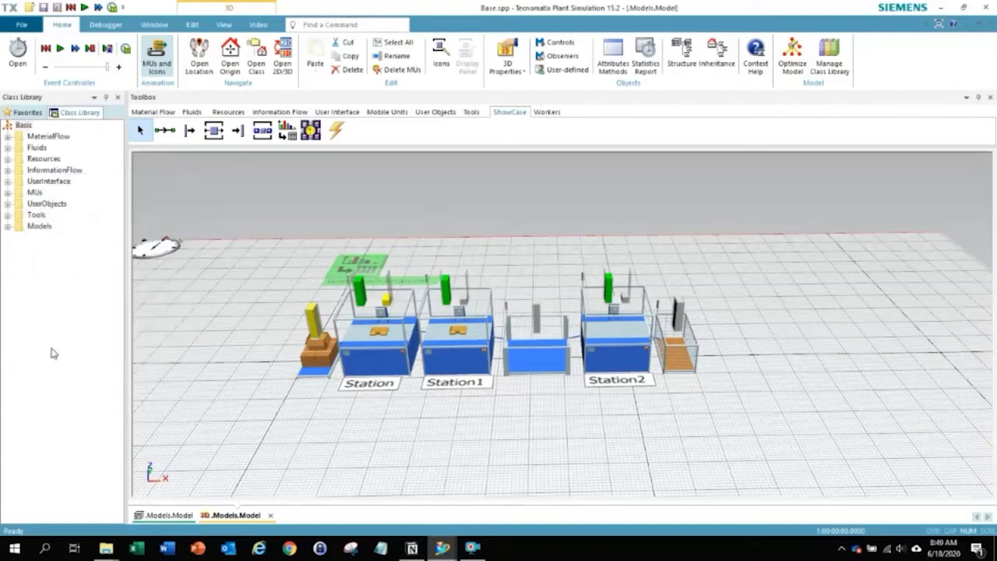
pyautogui.rightClick(347, 267)
pyautogui.click(387, 291)
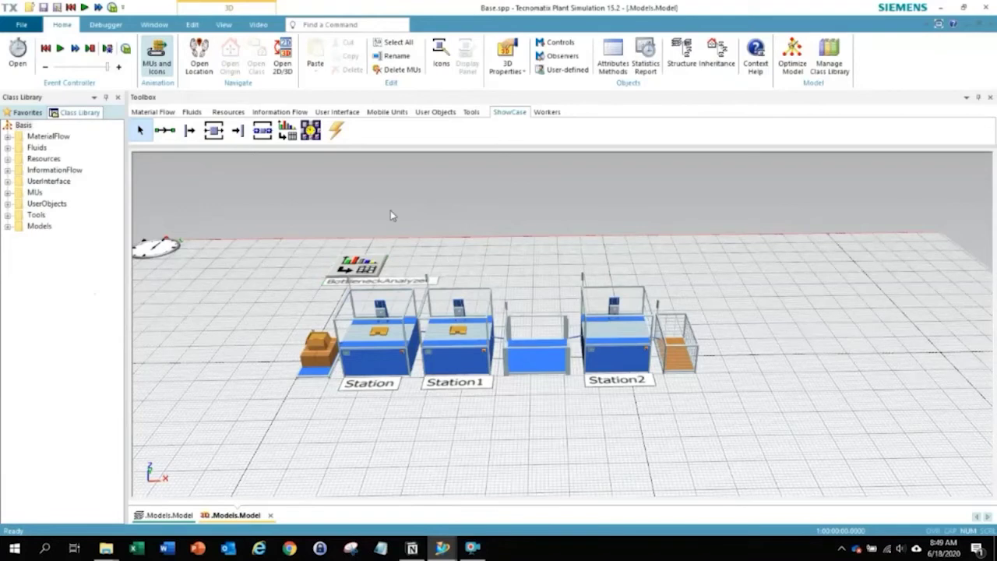
# Step: Place an ExperimentManager behind Station1 and the buffer, and assign the drain's StatDeleted as its output value
pyautogui.moveTo(310, 131); pyautogui.dragTo(488, 276)
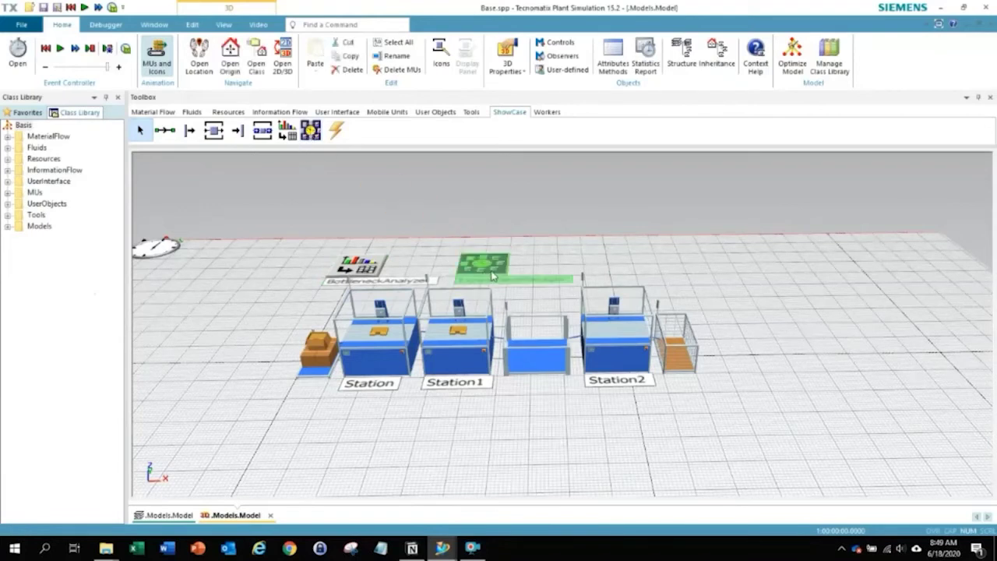
pyautogui.click(538, 261)
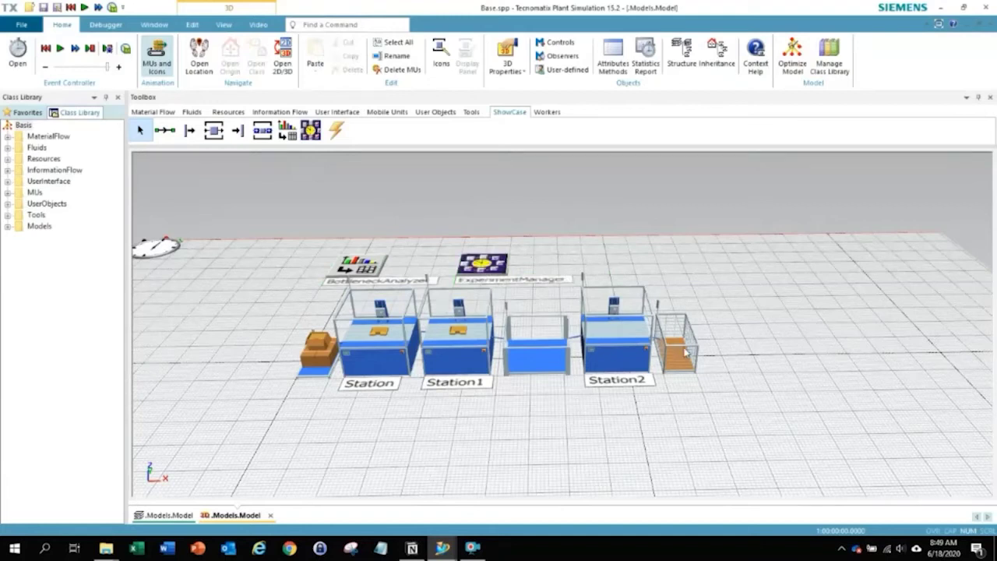
pyautogui.moveTo(687, 354); pyautogui.dragTo(509, 263)
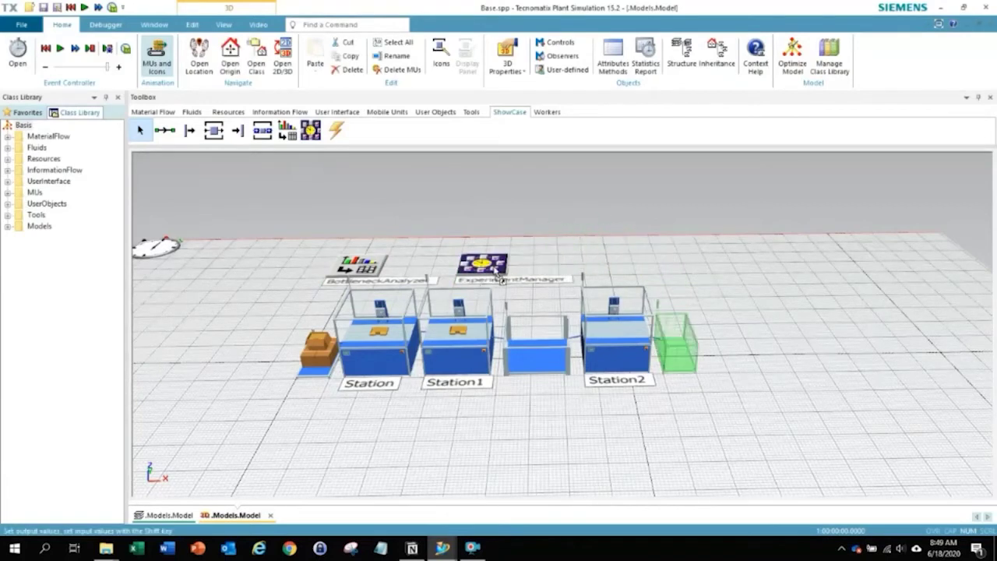
pyautogui.click(518, 280)
pyautogui.keyDown('shift'); pyautogui.click(468, 297); pyautogui.keyUp('shift')
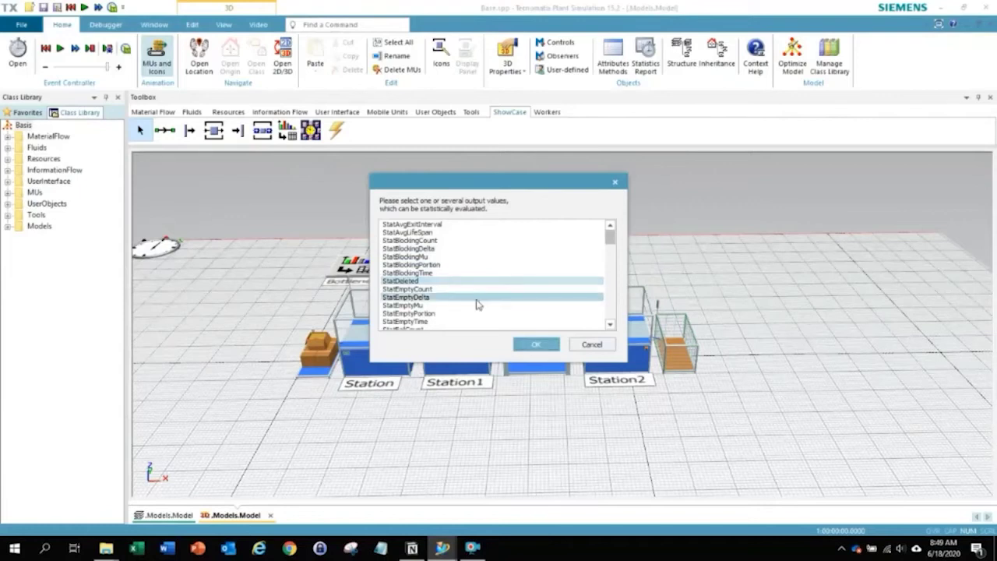
pyautogui.click(537, 345)
# Step: Assign the first station's ProcTime.Sigma as the ExperimentManager's input value
pyautogui.moveTo(400, 353); pyautogui.dragTo(483, 265)
pyautogui.moveTo(611, 257); pyautogui.dragTo(616, 290)
pyautogui.click(463, 315)
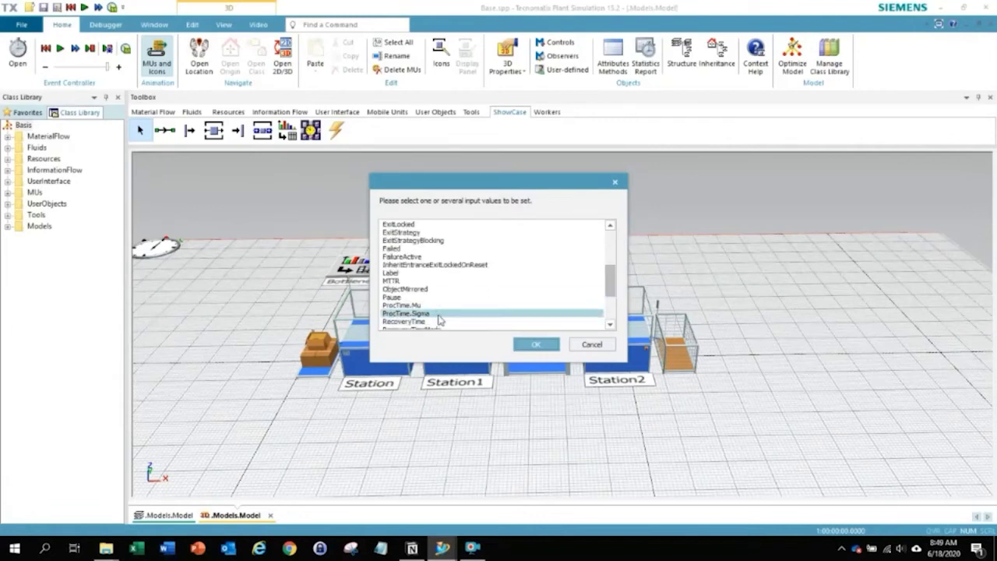
pyautogui.click(536, 344)
# Step: Define six active experiments with Station ProcTime.Sigma values of 30, 25, 20, 15, 10 and 5
pyautogui.doubleClick(482, 263)
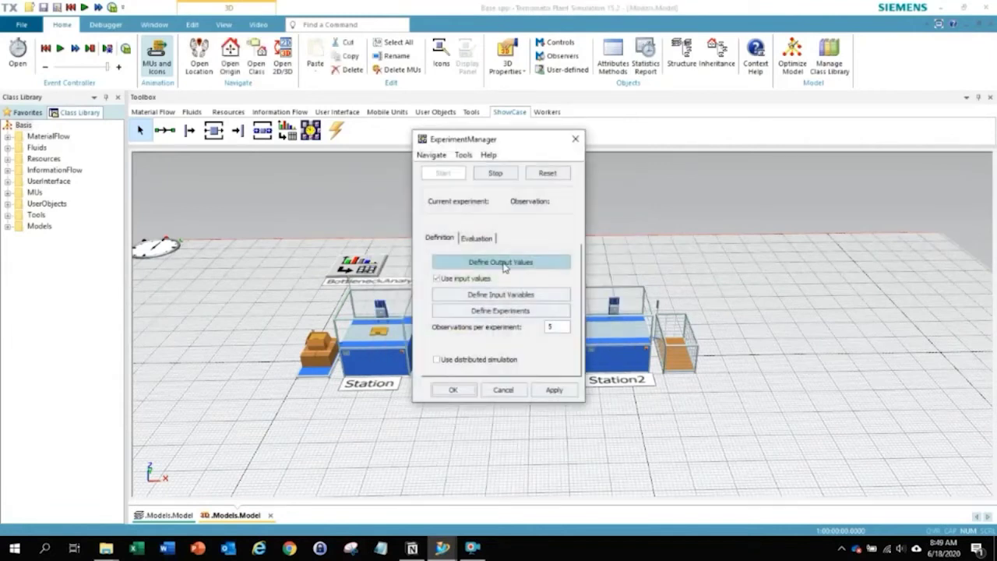
pyautogui.click(511, 307)
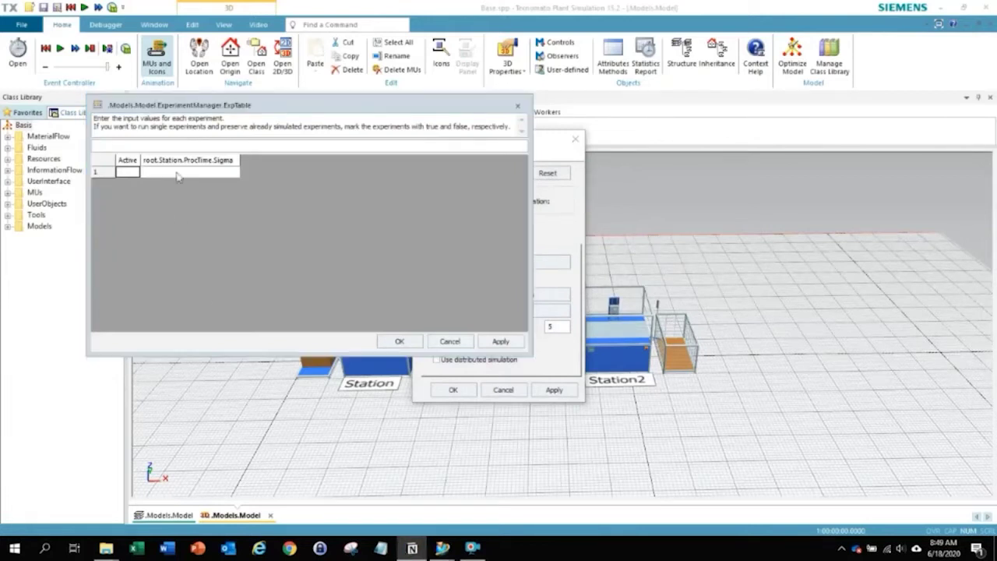
pyautogui.click(133, 175)
pyautogui.write('true\t30 true\t25 true\t20 true\t15 true\t10 true\t5')
pyautogui.click(498, 342)
pyautogui.click(398, 342)
# Step: Run the defined experiments and close the ExperimentManager dialog
pyautogui.moveTo(492, 148); pyautogui.dragTo(133, 120)
pyautogui.click(87, 145)
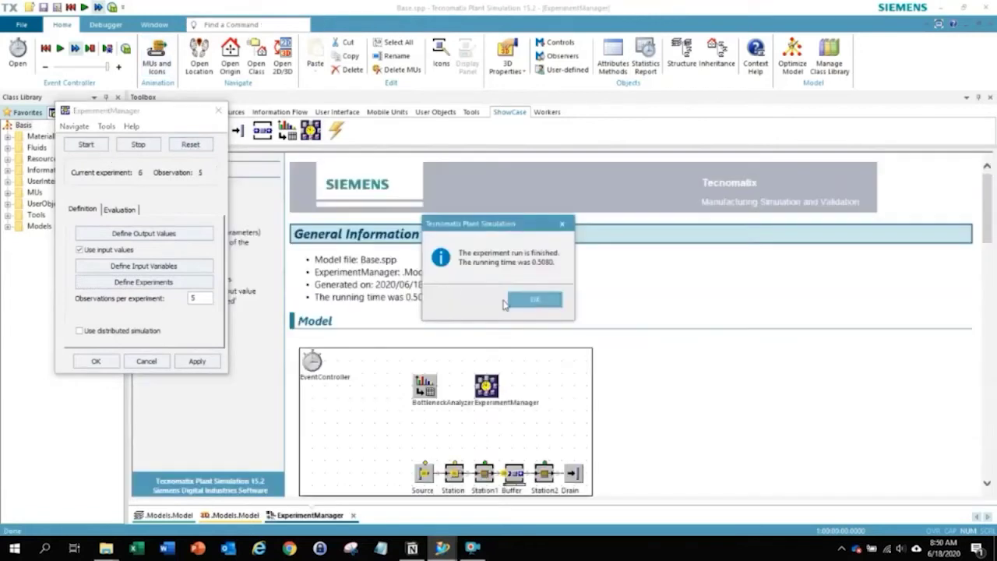
pyautogui.click(534, 299)
pyautogui.click(96, 361)
# Step: Examine the experiment report's overview of sigma against drain throughput and the Min-Max interval chart
pyautogui.scroll(-5, 363, 264)
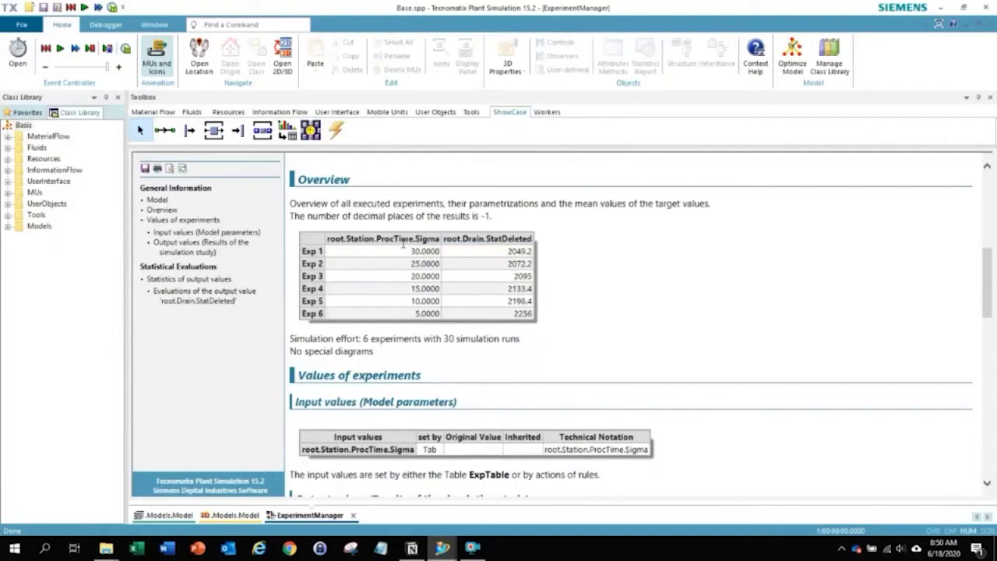
pyautogui.moveTo(411, 251); pyautogui.dragTo(420, 251)
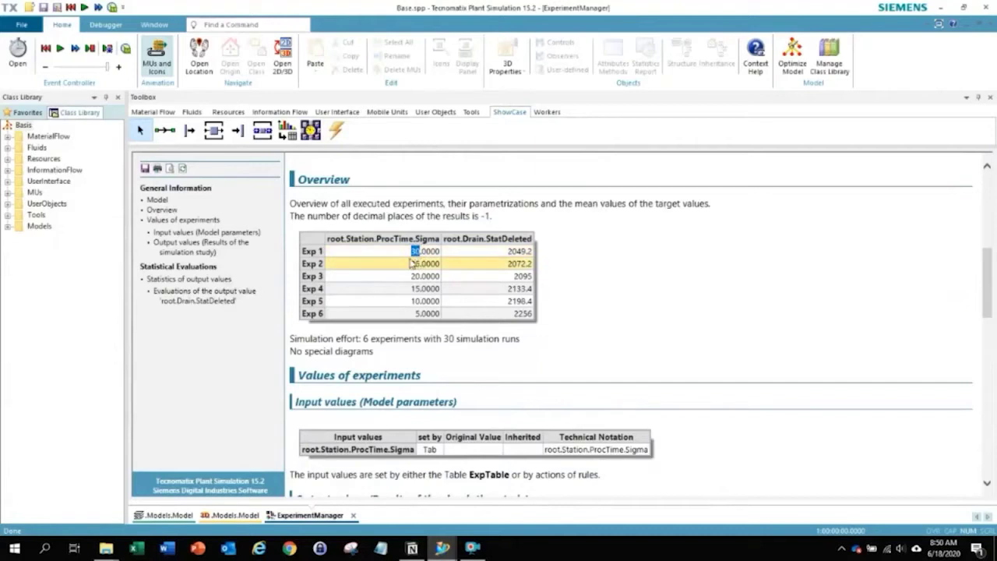
pyautogui.click(507, 254)
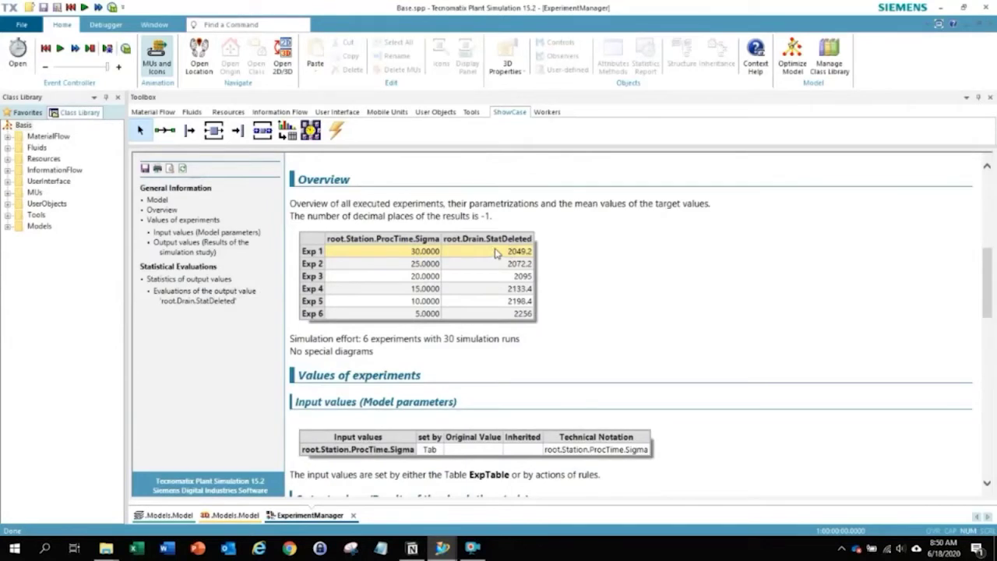
pyautogui.scroll(-10, 512, 250)
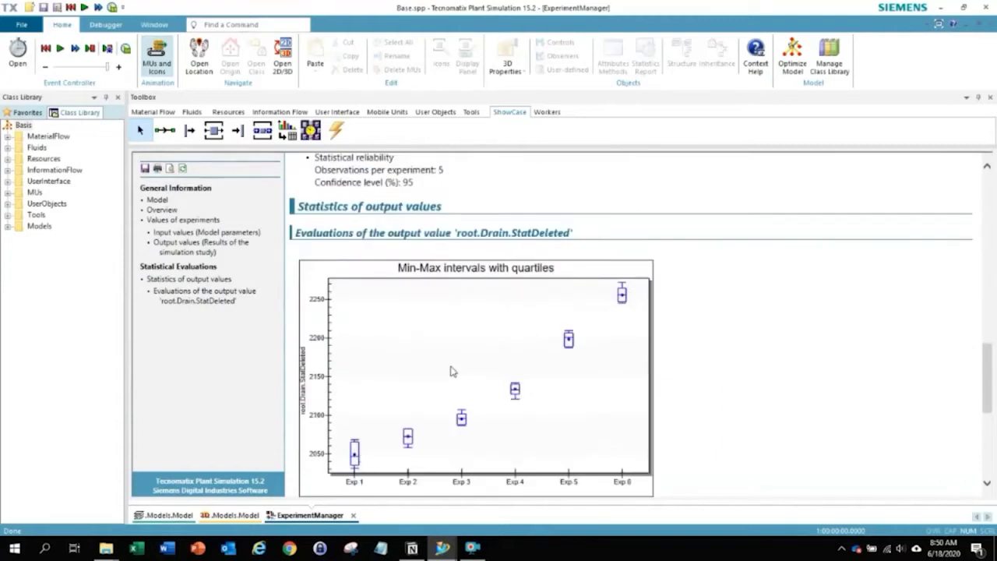
pyautogui.scroll(-1, 512, 360)
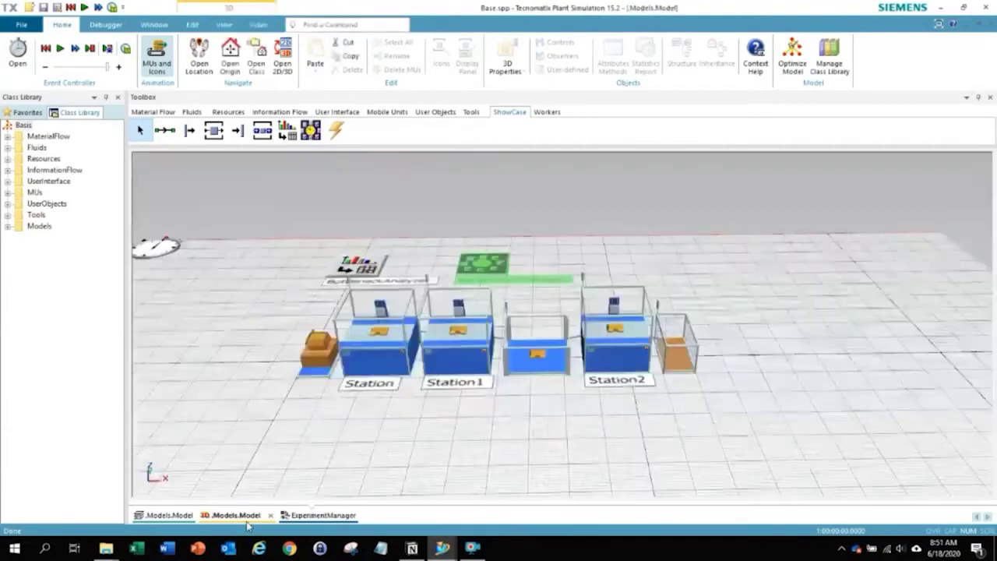
# Step: Return to the 3D model and place an EnergyAnalyzer behind the source, on the outer side of the line
pyautogui.click(250, 517)
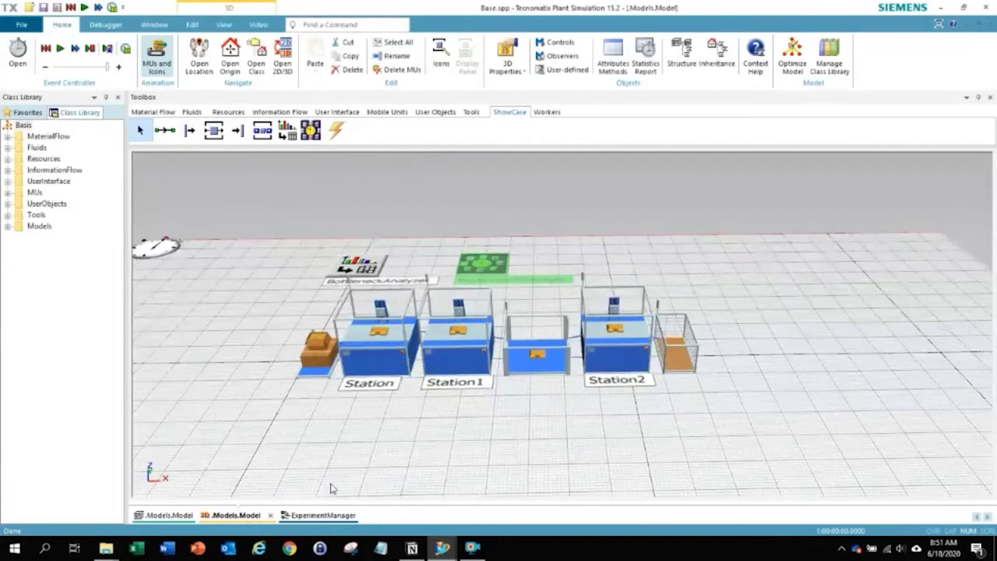
pyautogui.click(382, 455)
pyautogui.scroll(-3, 386, 448)
pyautogui.moveTo(393, 441); pyautogui.dragTo(456, 379, button='middle')
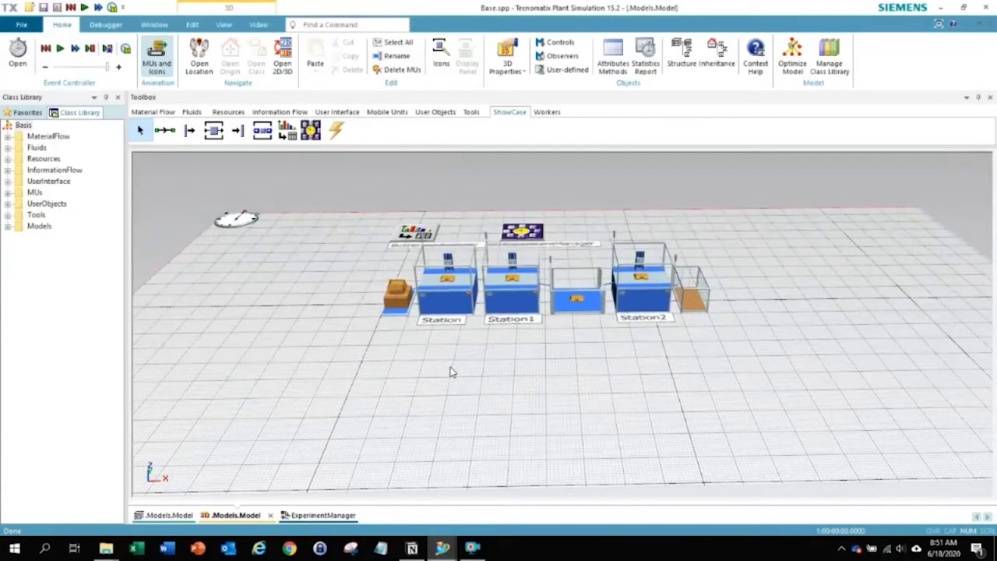
pyautogui.moveTo(339, 132); pyautogui.dragTo(335, 259)
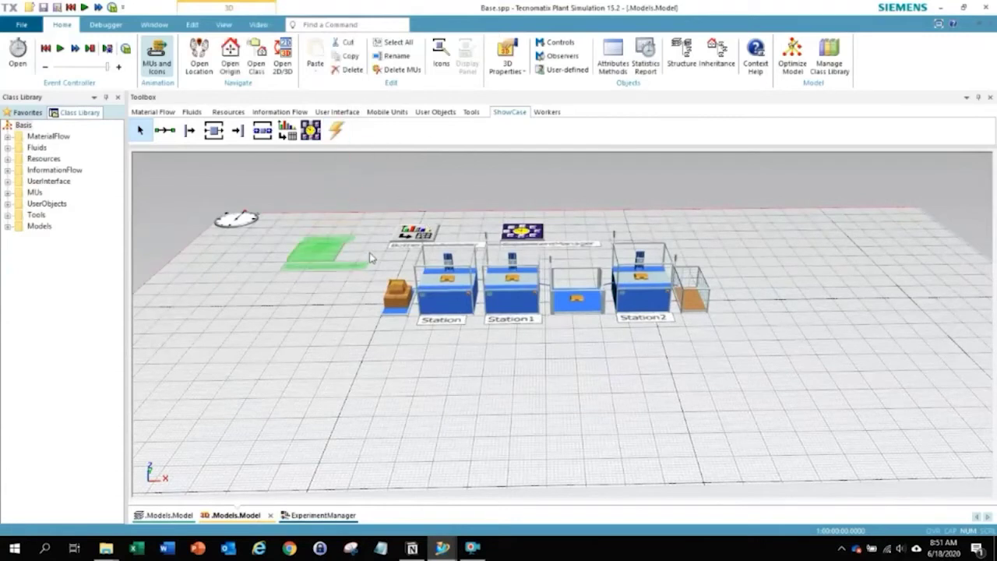
pyautogui.click(371, 254)
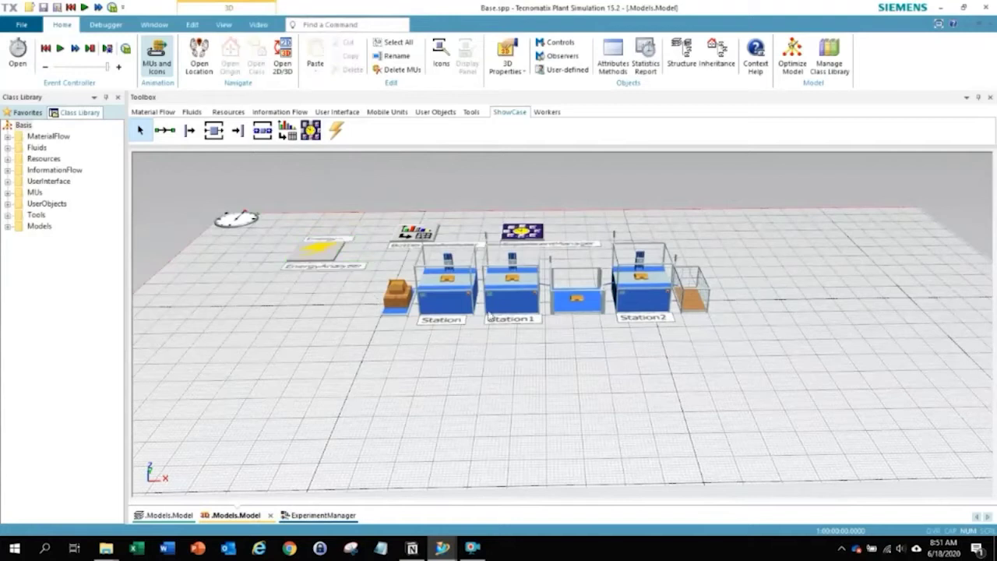
# Step: Review the first station's energy settings, including its power inputs and transition times
pyautogui.doubleClick(472, 303)
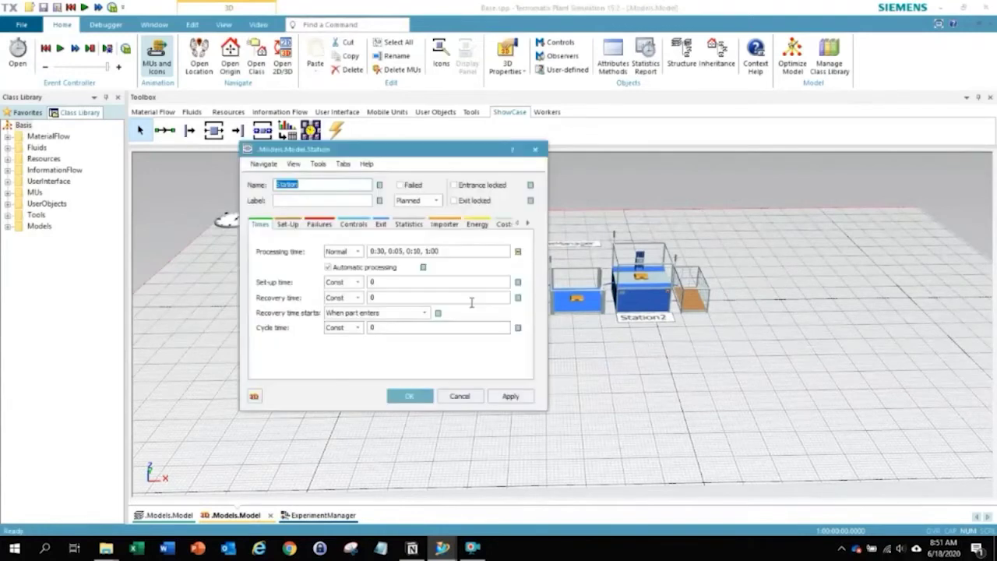
pyautogui.moveTo(466, 154); pyautogui.dragTo(518, 179)
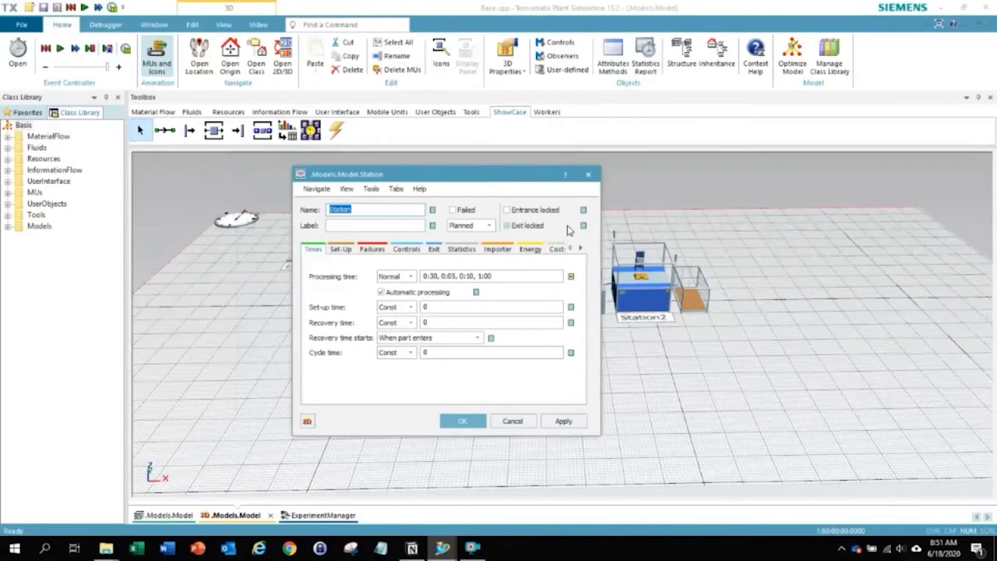
pyautogui.click(531, 249)
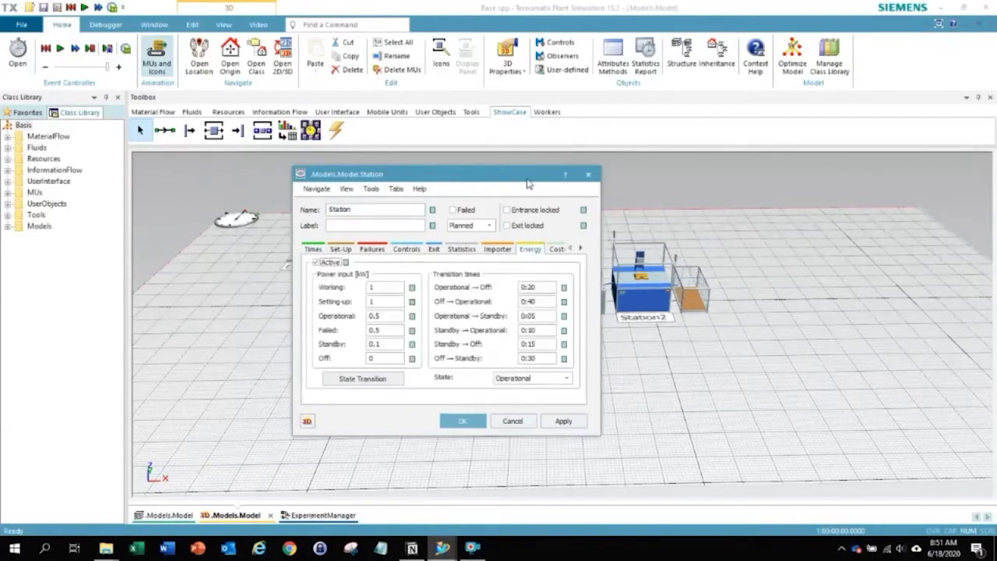
pyautogui.moveTo(528, 184); pyautogui.dragTo(570, 175)
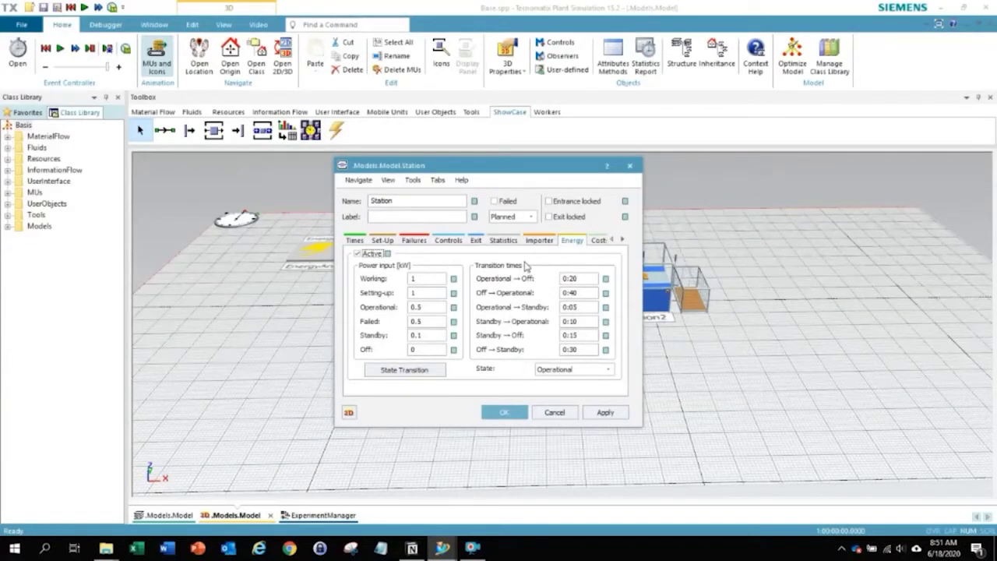
pyautogui.click(497, 413)
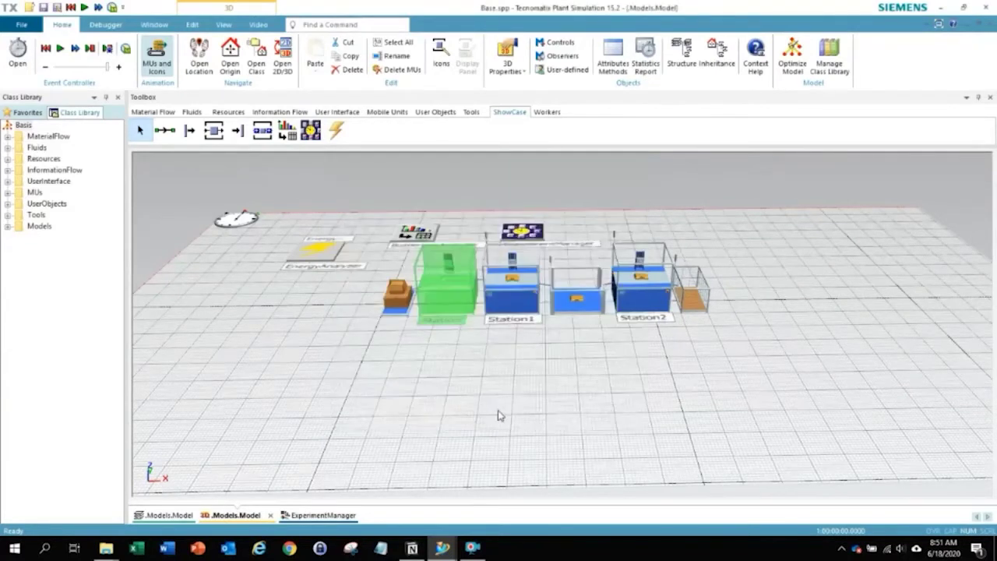
# Step: Add all three stations as energy consumers in the EnergyAnalyzer
pyautogui.doubleClick(321, 251)
pyautogui.click(457, 221)
pyautogui.click(556, 246)
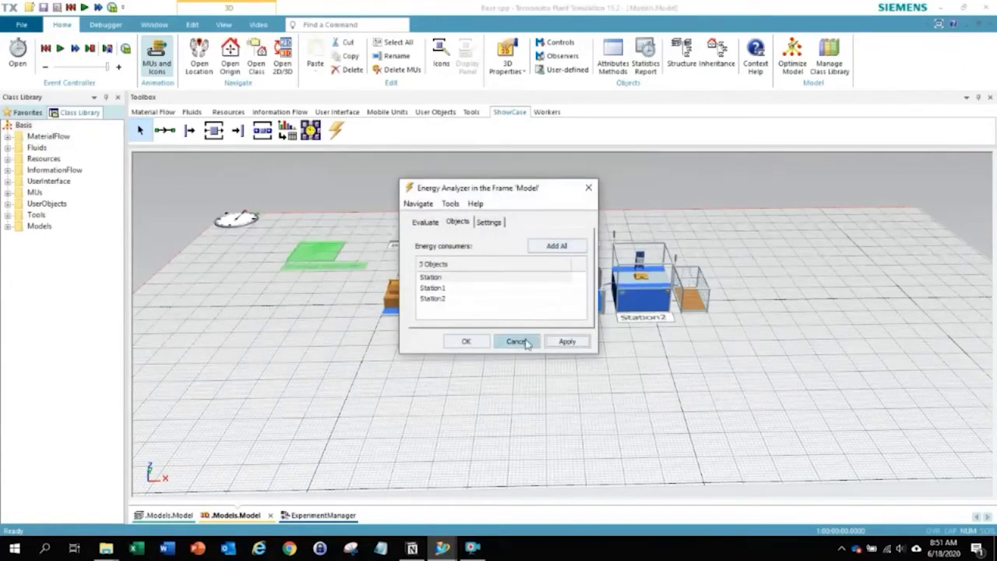
pyautogui.click(466, 341)
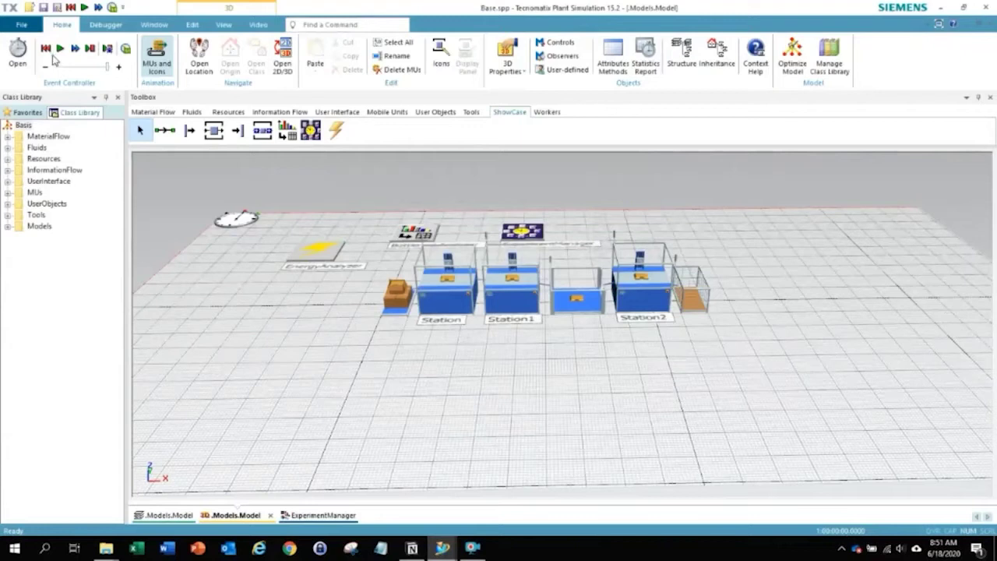
# Step: Reset the simulation and run it from the EventController to collect energy data
pyautogui.doubleClick(245, 220)
pyautogui.click(59, 263)
pyautogui.click(81, 262)
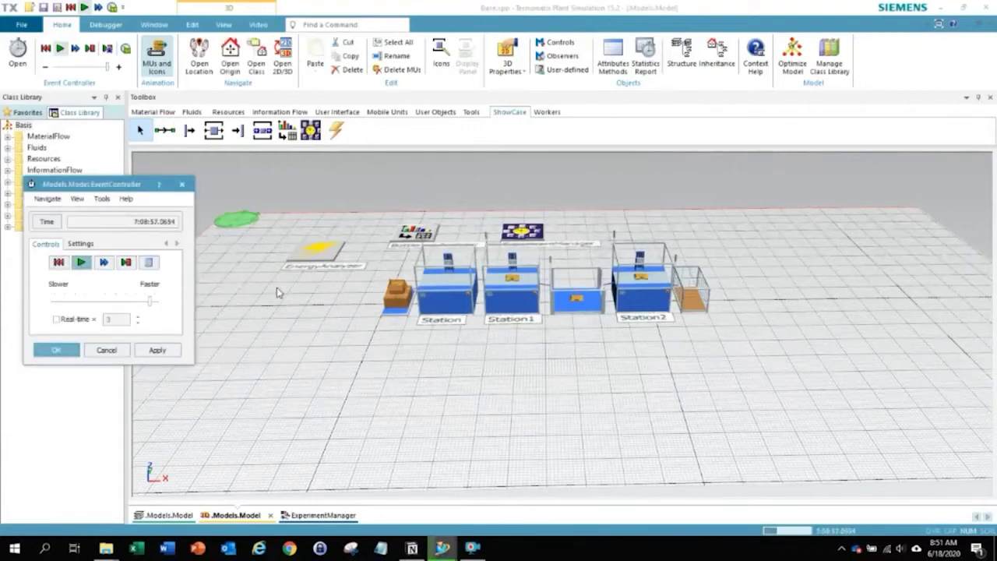
# Step: Show the EnergyAnalyzer's 3D visualization and inspect the full height of the columns above the stations
pyautogui.rightClick(316, 261)
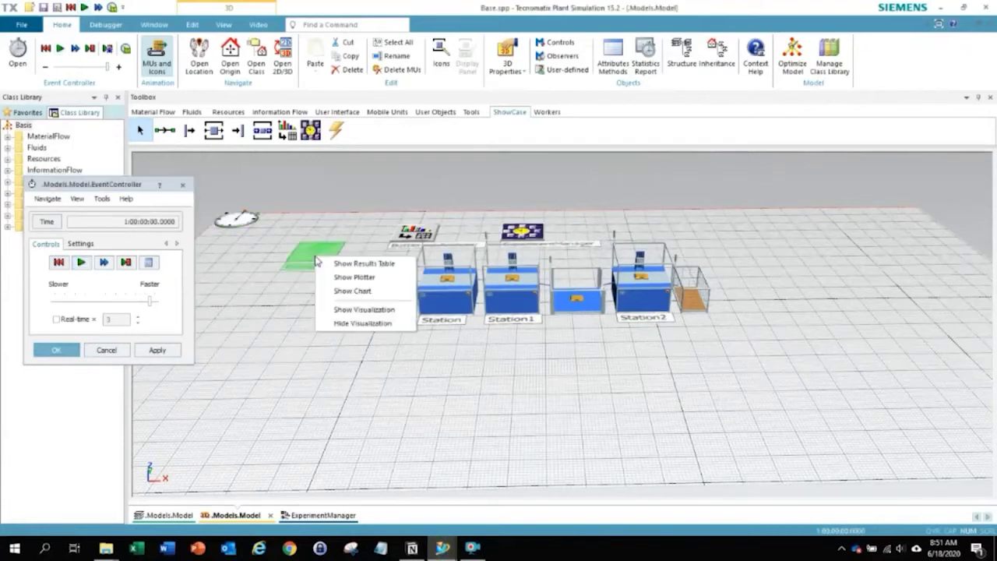
pyautogui.click(360, 309)
pyautogui.scroll(-3, 490, 294)
pyautogui.scroll(-2, 491, 295)
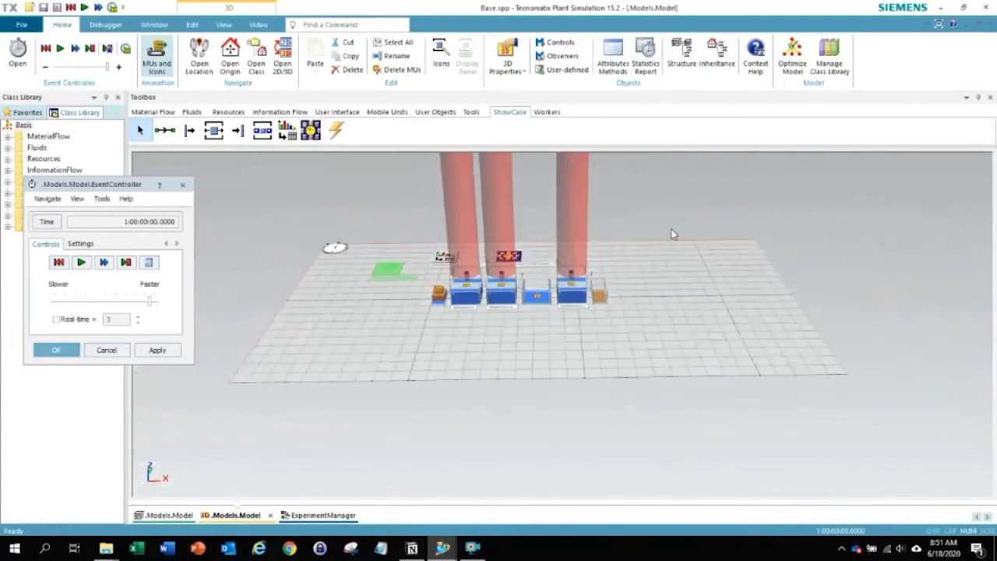
pyautogui.moveTo(674, 233); pyautogui.dragTo(609, 247, button='right')
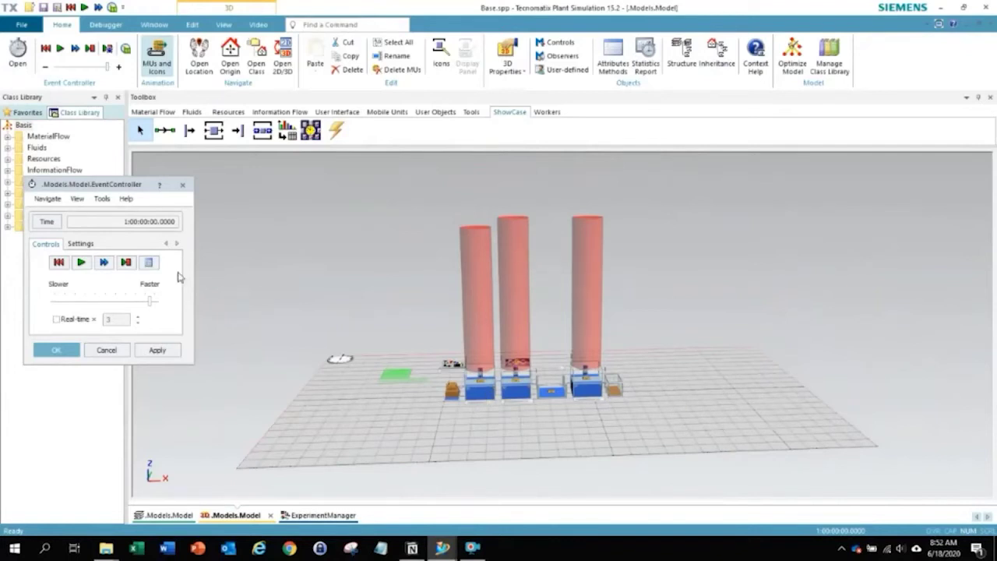
# Step: View the energy consumption chart of the selected resources, close it, and hide the EnergyAnalyzer's 3D visualization
pyautogui.rightClick(392, 378)
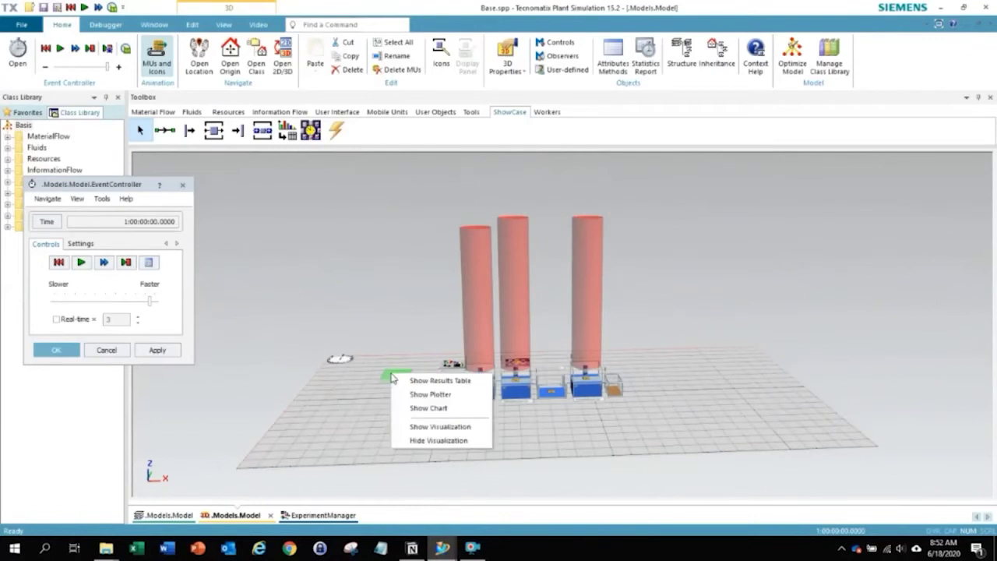
pyautogui.click(433, 394)
pyautogui.moveTo(769, 118); pyautogui.dragTo(348, 73)
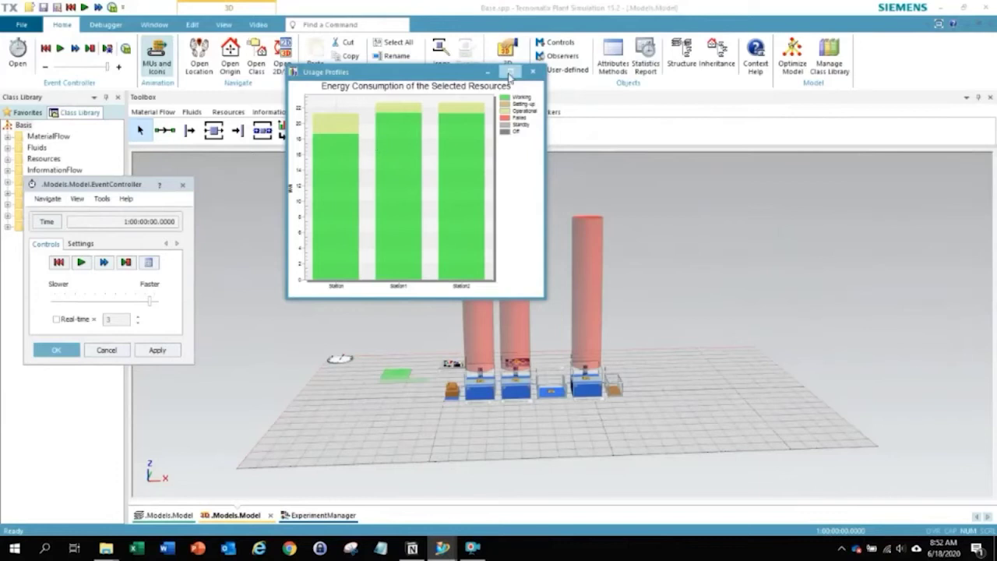
pyautogui.click(533, 73)
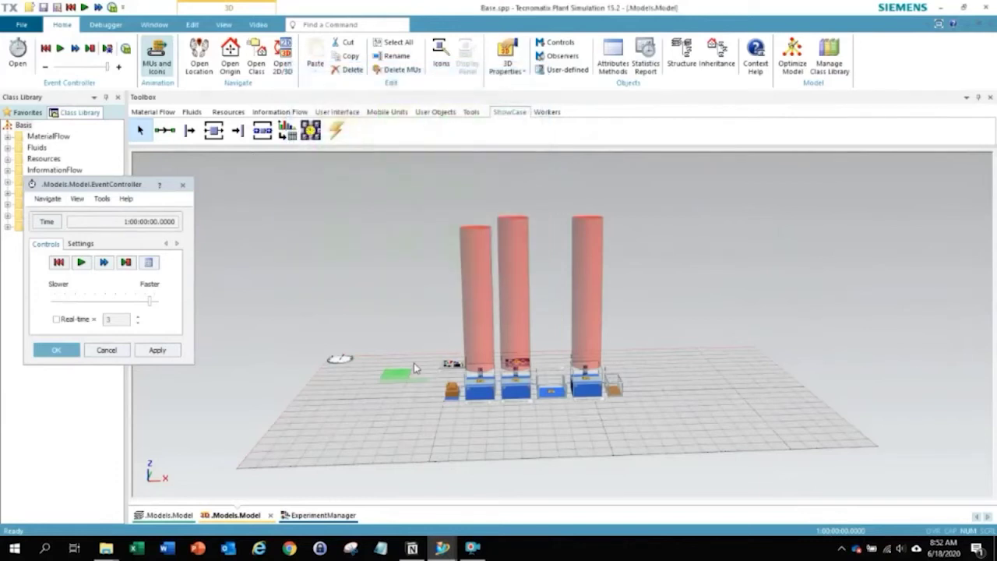
pyautogui.rightClick(403, 380)
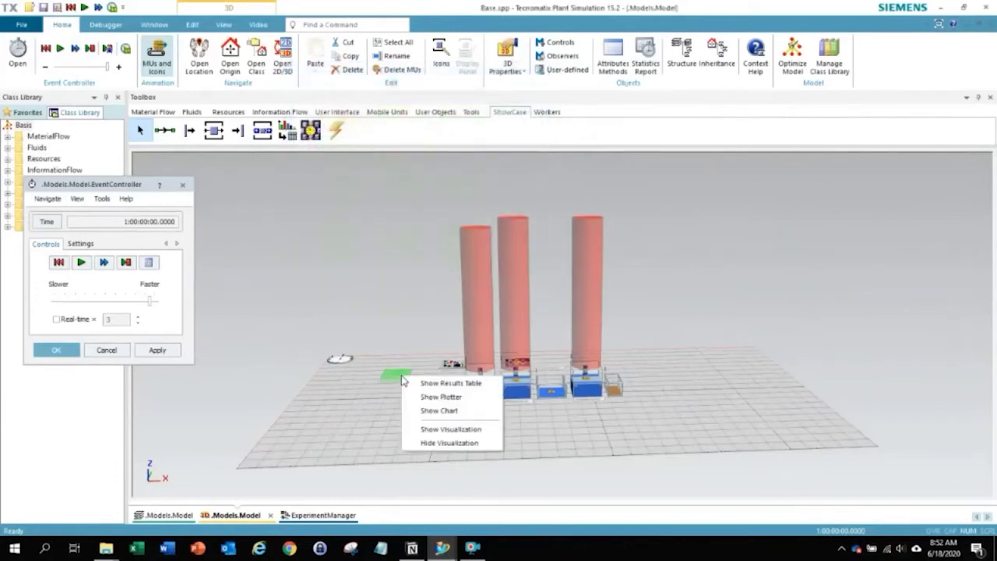
pyautogui.click(462, 443)
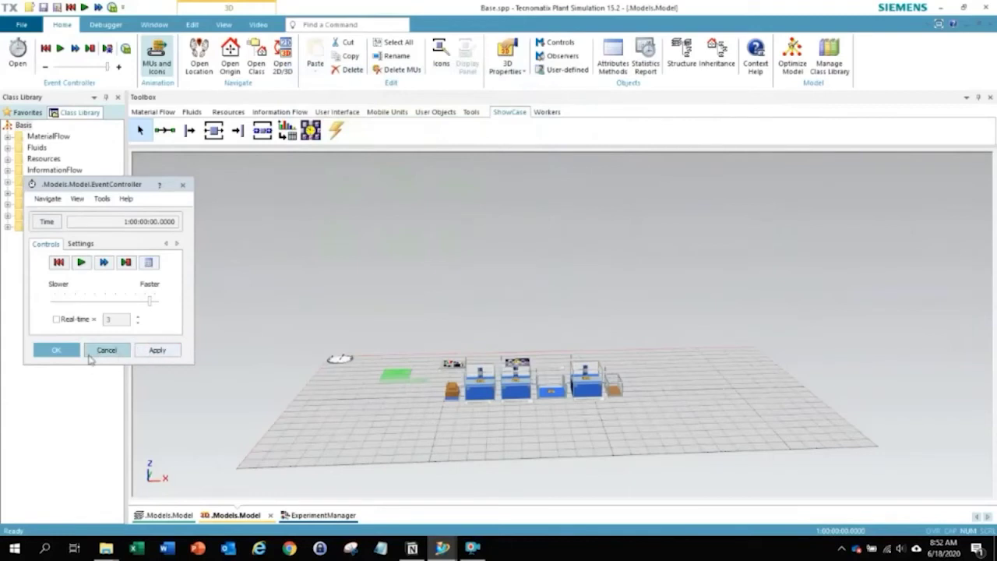
# Step: Place a WorkerPool near the front corner of the floor on the source side and change its travel mode
pyautogui.moveTo(309, 350); pyautogui.dragTo(426, 311, button='right')
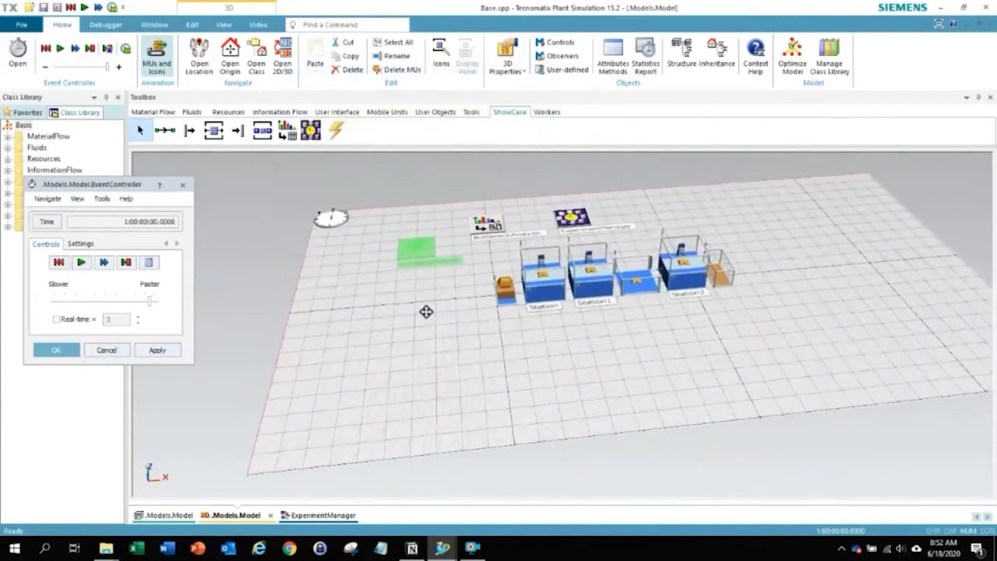
pyautogui.click(547, 112)
pyautogui.moveTo(165, 130); pyautogui.dragTo(319, 417)
pyautogui.doubleClick(310, 395)
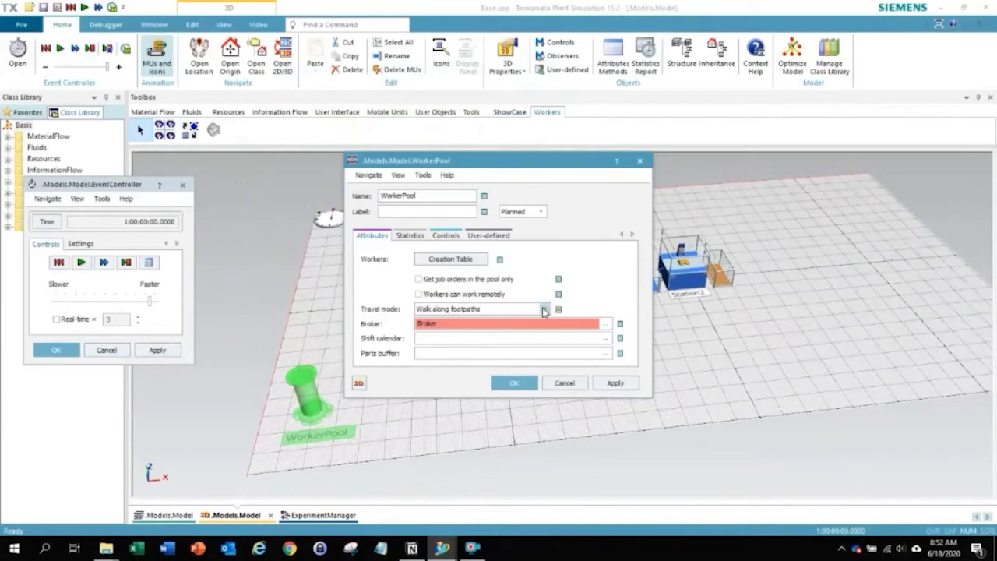
pyautogui.click(545, 309)
pyautogui.click(503, 320)
pyautogui.click(515, 383)
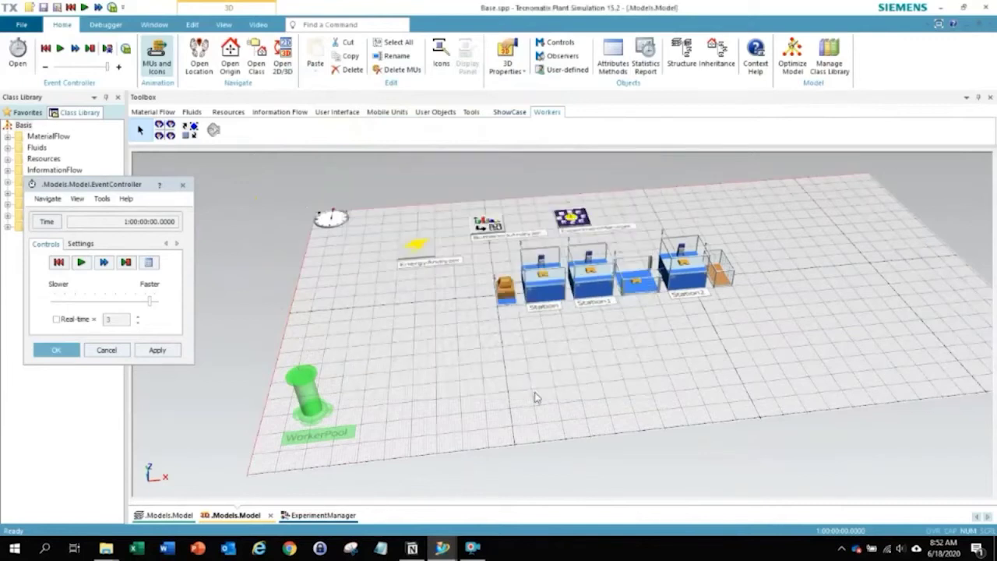
# Step: Place a Broker behind the WorkerPool and attach workplaces to the rear side of the stations
pyautogui.moveTo(203, 132); pyautogui.dragTo(298, 336)
pyautogui.moveTo(650, 351); pyautogui.dragTo(419, 202, button='right')
pyautogui.moveTo(213, 130); pyautogui.dragTo(533, 249)
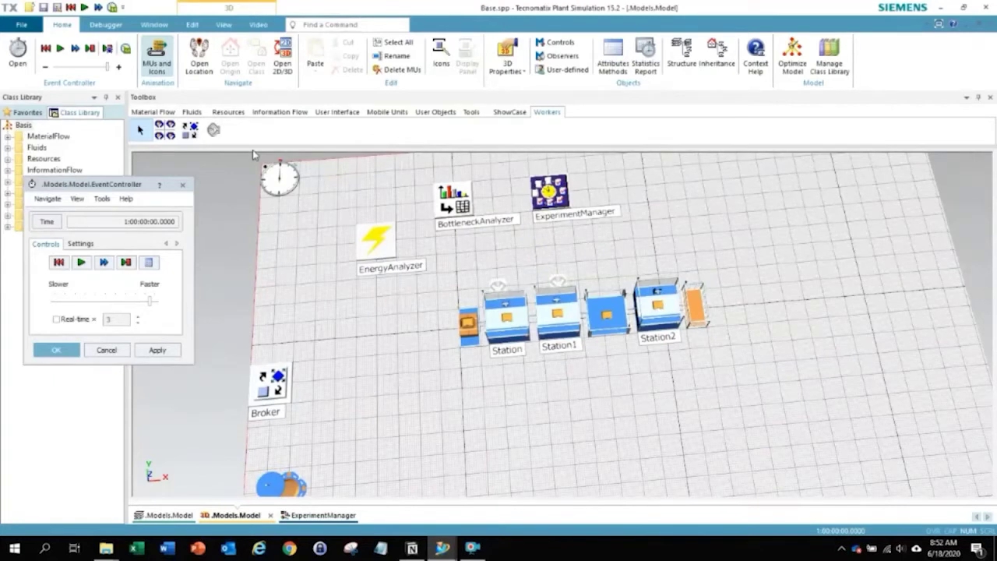
pyautogui.moveTo(662, 382); pyautogui.dragTo(657, 325, button='right')
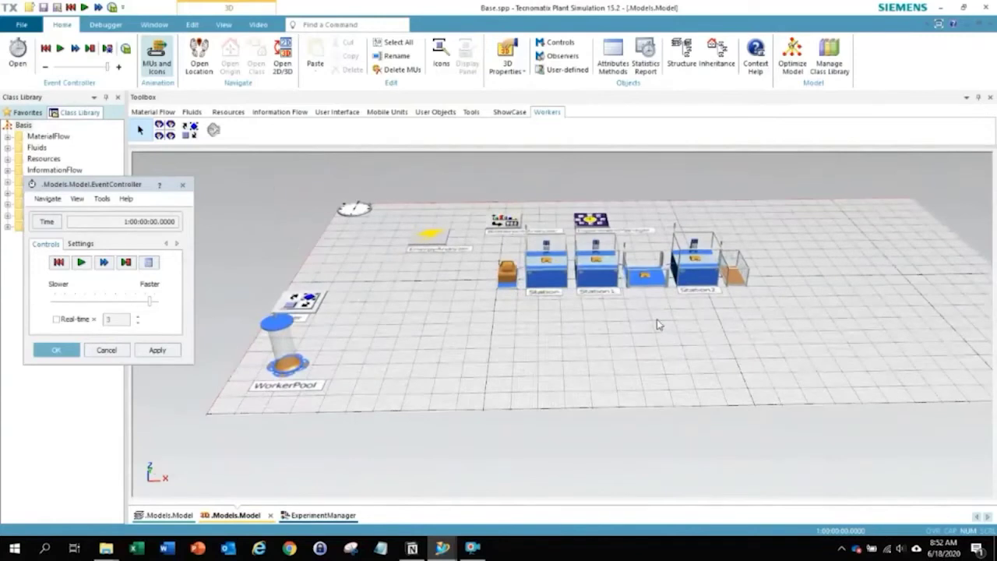
# Step: Activate the processing importer in the ShowCase Station class, keeping root.Broker as its broker
pyautogui.moveTo(125, 186); pyautogui.dragTo(127, 114)
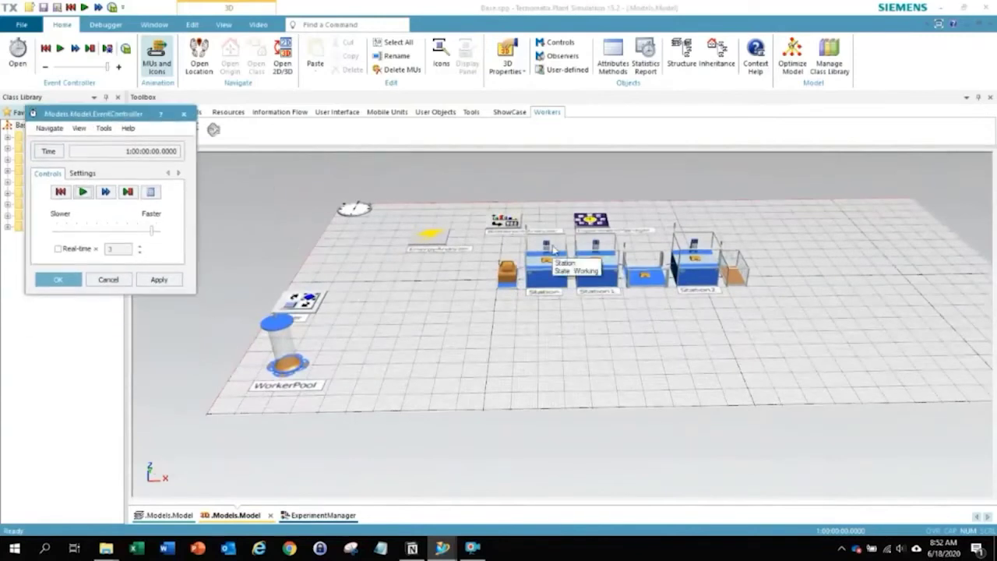
pyautogui.click(515, 112)
pyautogui.moveTo(157, 116); pyautogui.dragTo(147, 169)
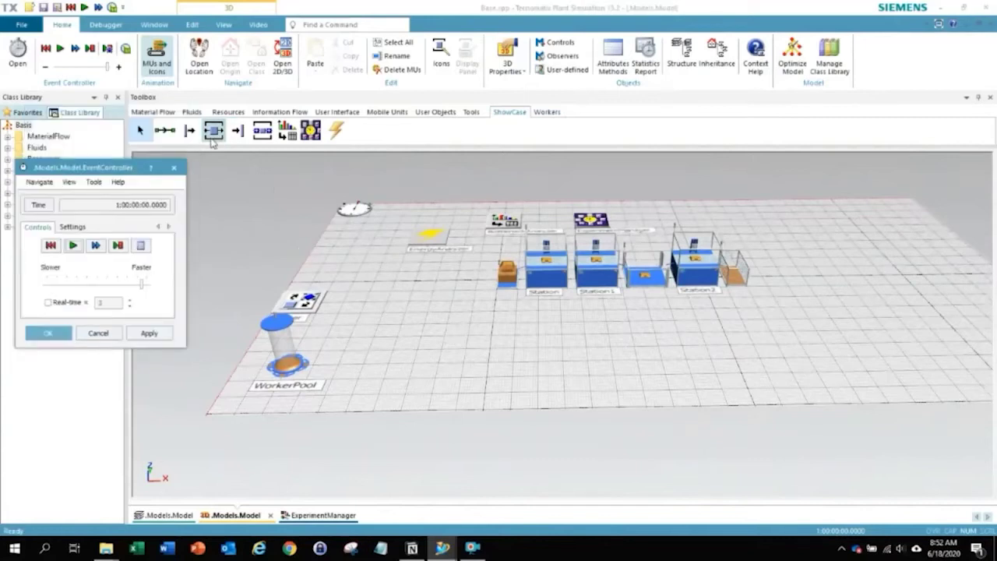
pyautogui.doubleClick(212, 142)
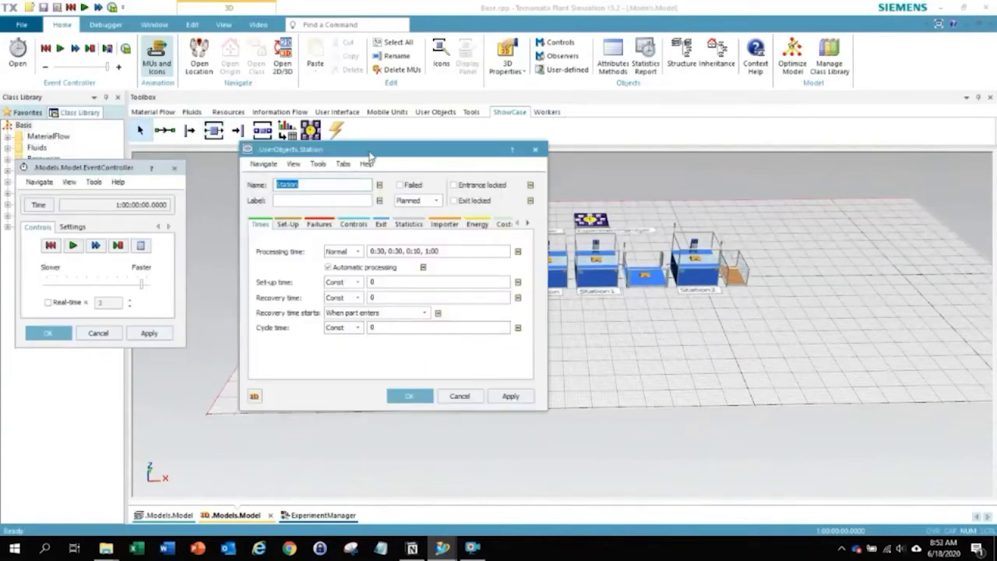
pyautogui.click(448, 225)
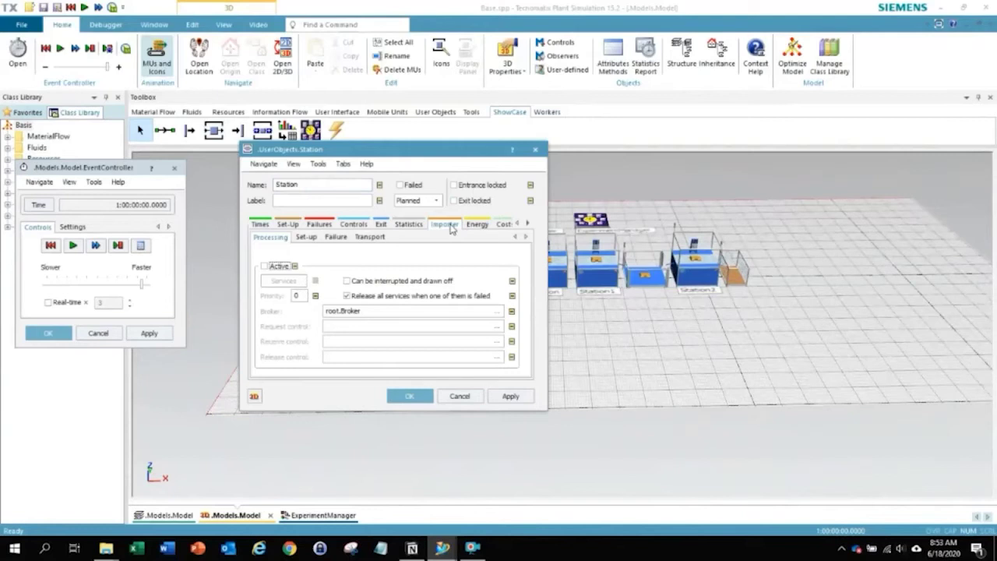
pyautogui.click(265, 267)
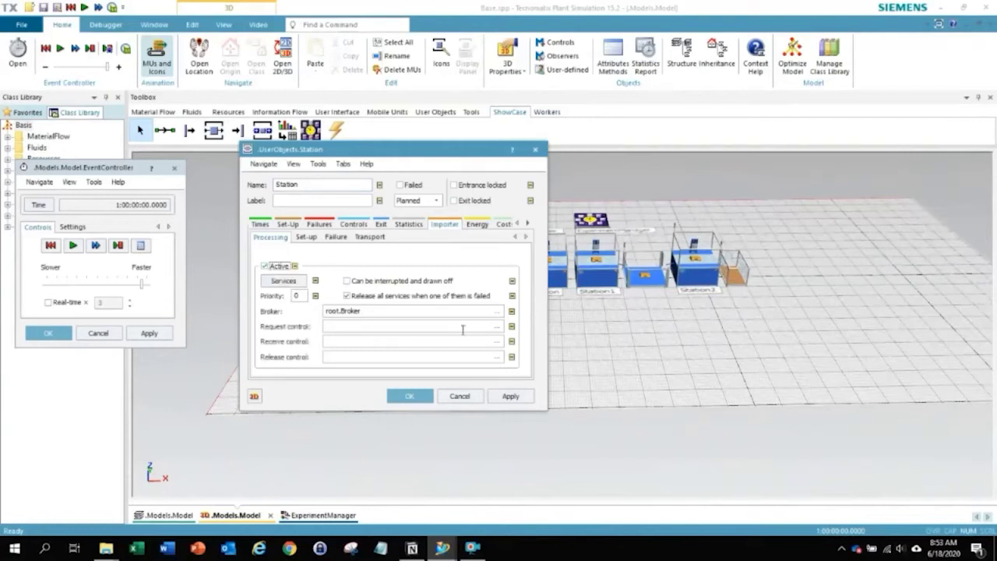
pyautogui.click(409, 396)
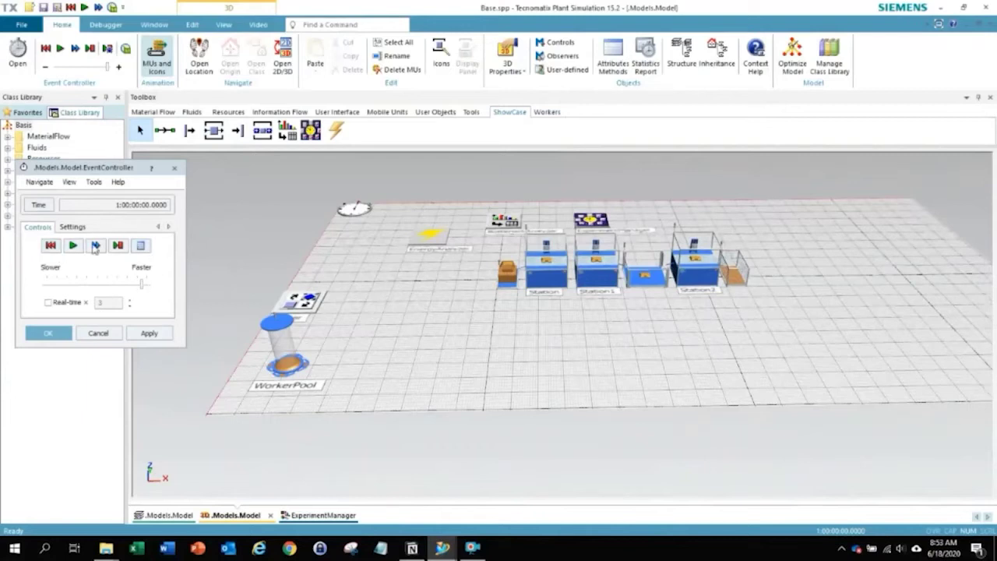
# Step: Enable real-time simulation with a factor of 10 and start the run
pyautogui.click(48, 302)
pyautogui.doubleClick(107, 303)
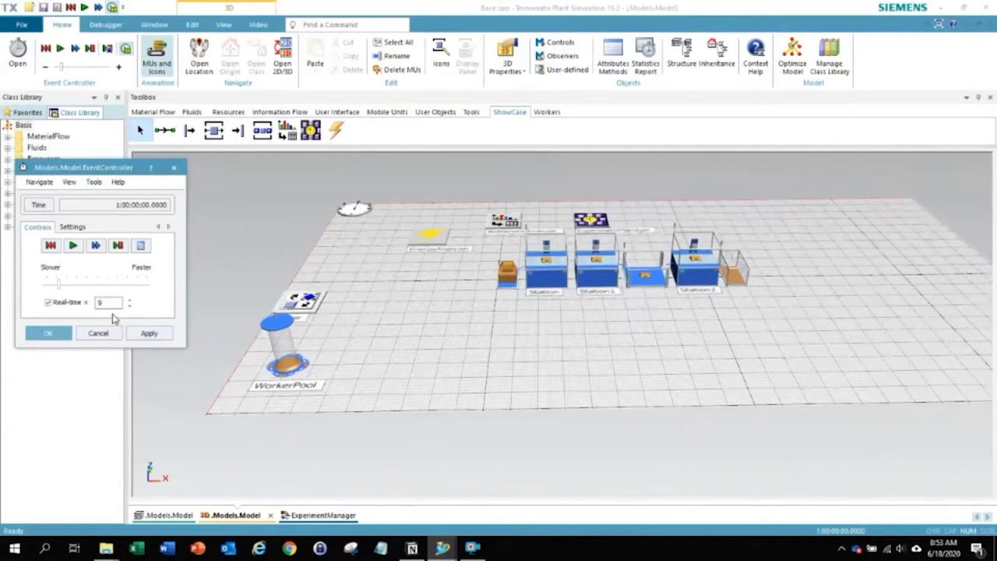
pyautogui.write('10')
pyautogui.click(148, 334)
pyautogui.click(73, 246)
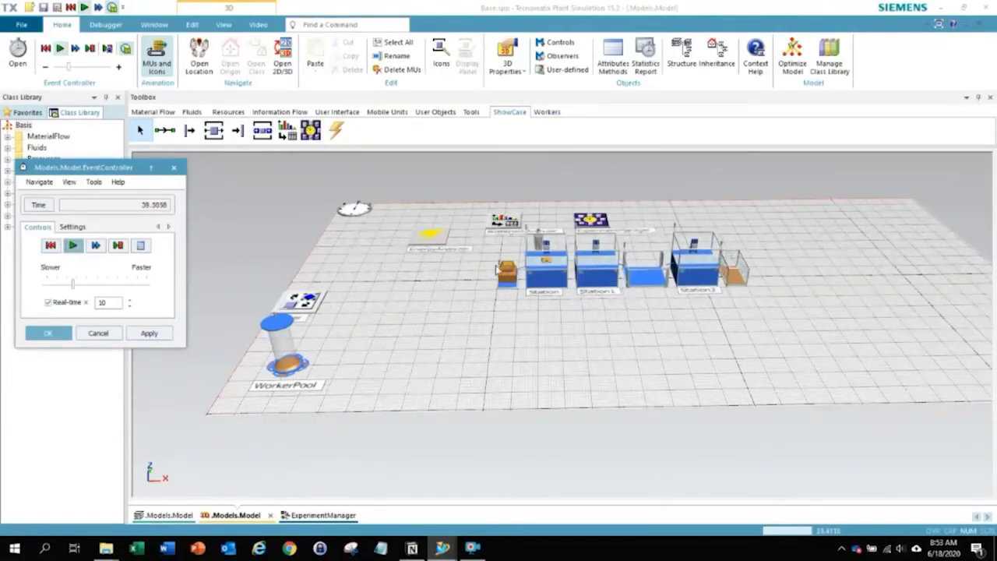
# Step: Move Station2 off the line to the floor opposite the worker side during the run, and stop the simulation after watching the worker
pyautogui.moveTo(655, 309); pyautogui.dragTo(492, 264, button='right')
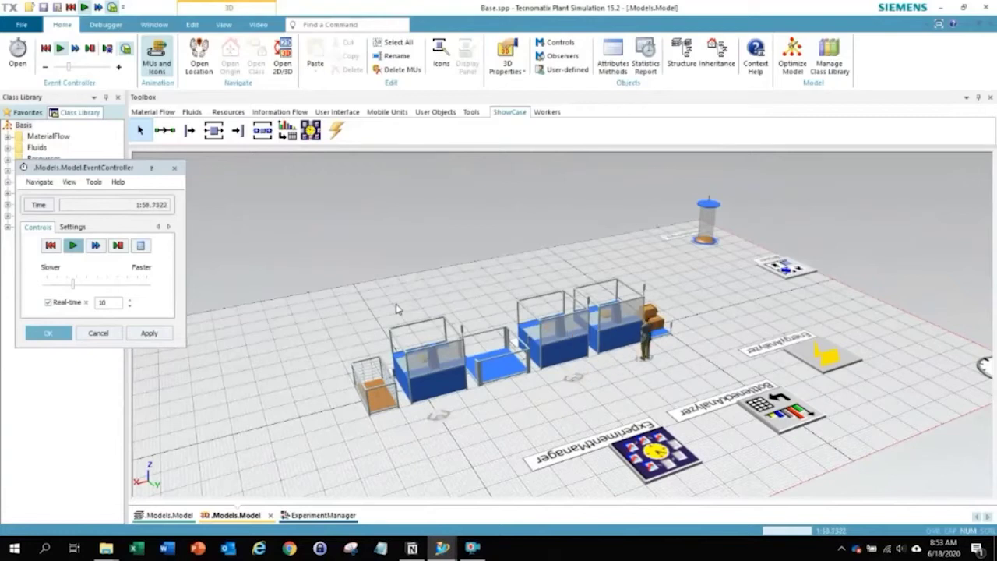
pyautogui.scroll(-2, 396, 304)
pyautogui.moveTo(444, 367); pyautogui.dragTo(479, 380, button='right')
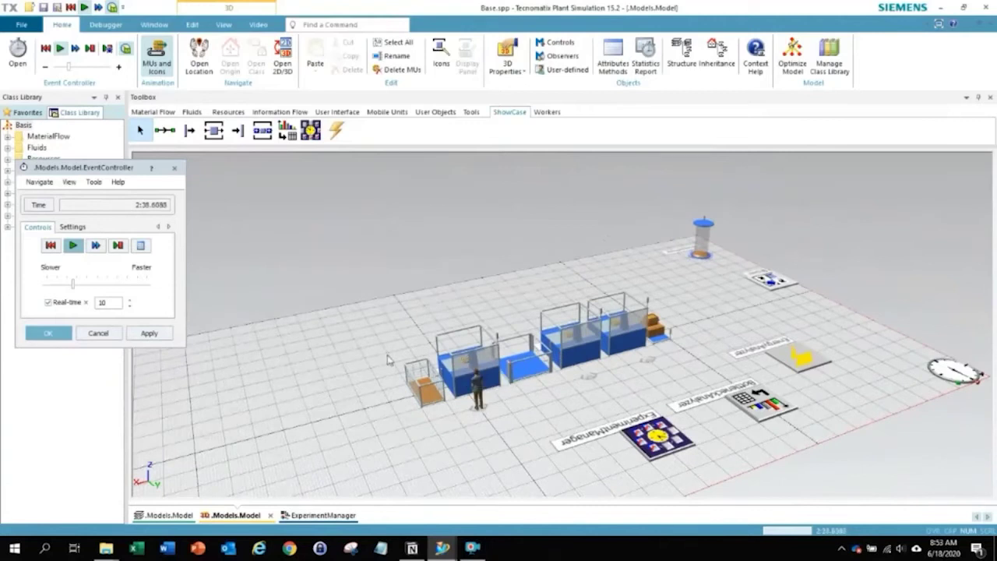
pyautogui.click(475, 391)
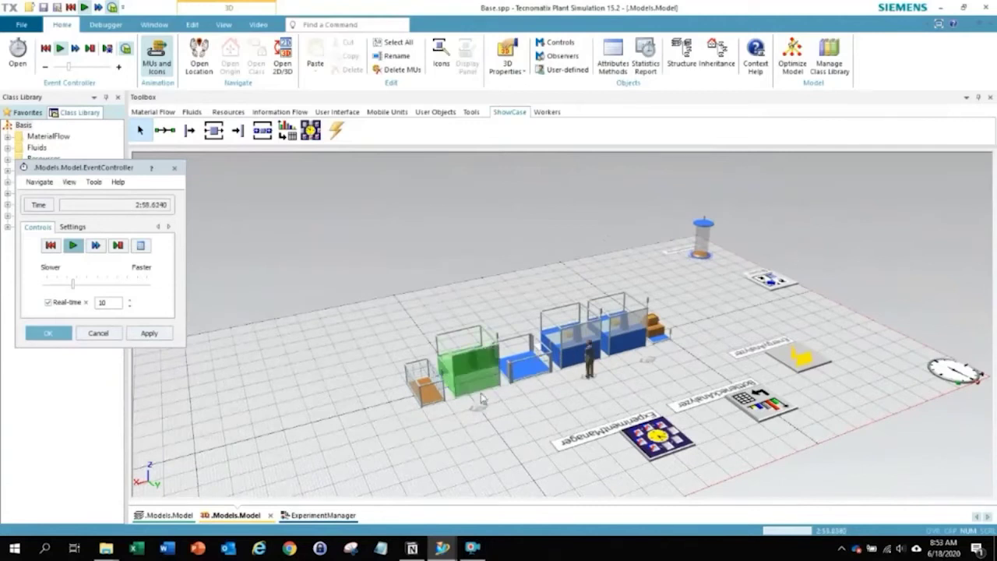
pyautogui.click(478, 405)
pyautogui.moveTo(476, 377); pyautogui.dragTo(333, 317)
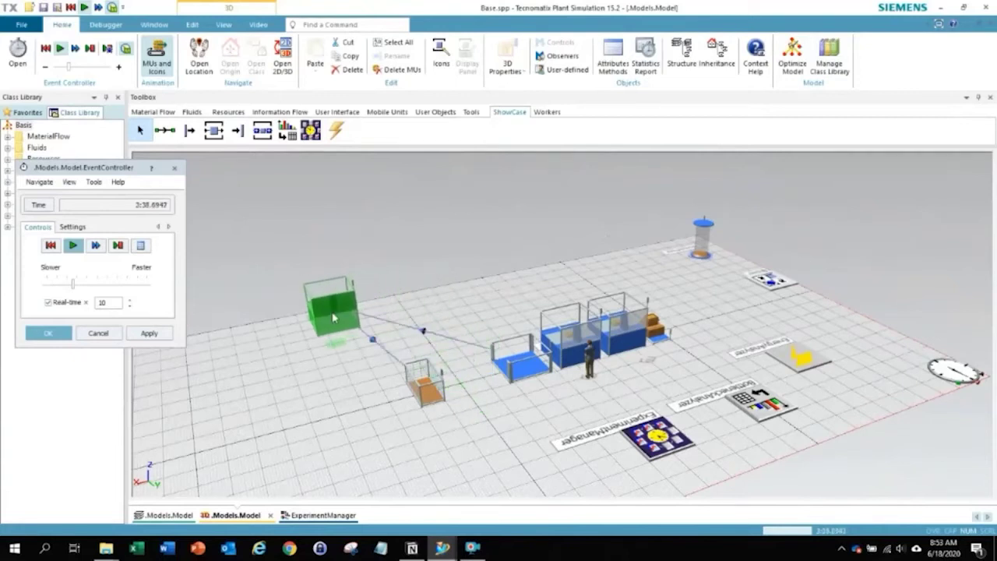
pyautogui.click(492, 303)
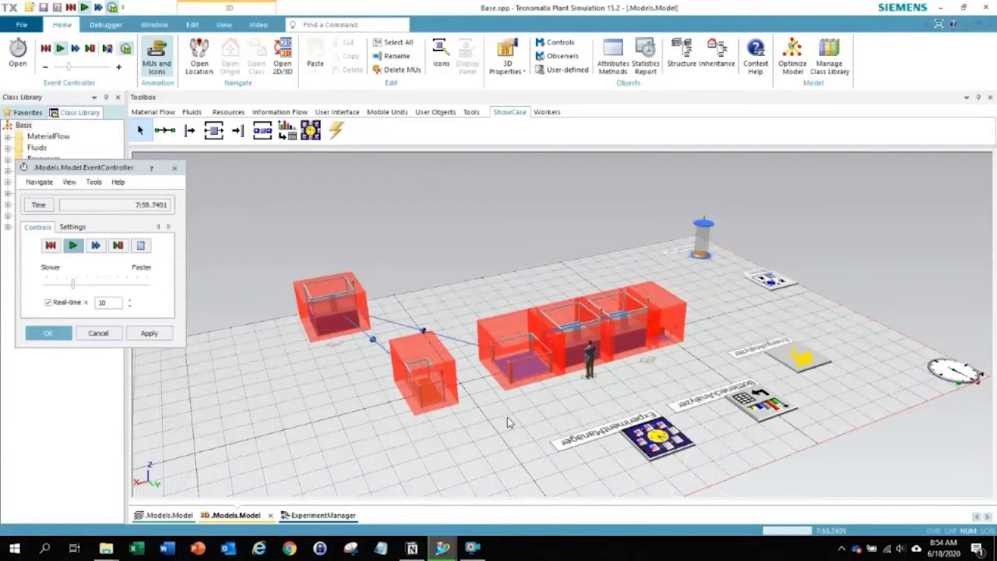
pyautogui.click(73, 245)
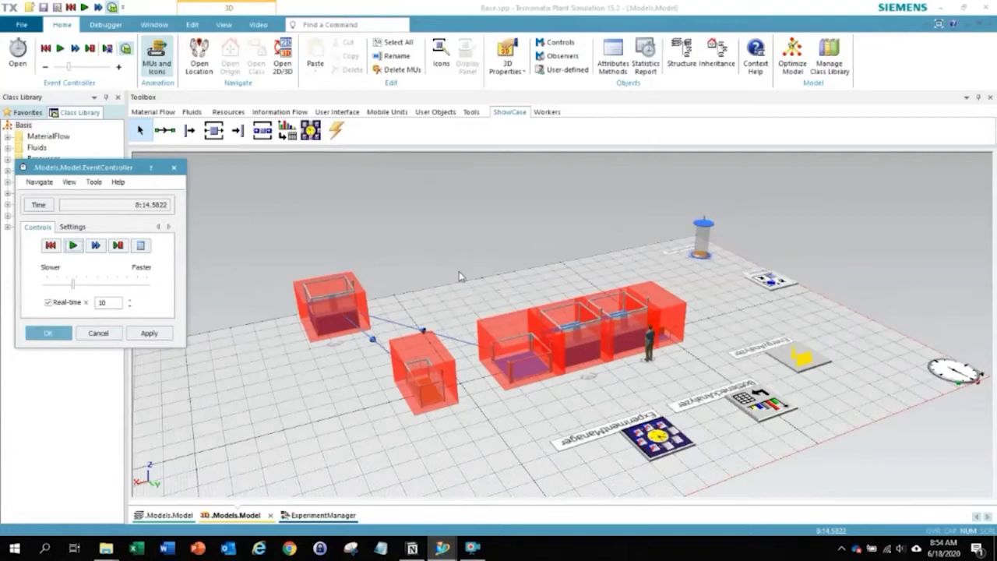
# Step: Switch to the Social Distancing Model and examine its factory layout, worker stations and the product on a workbench
pyautogui.moveTo(442, 549)
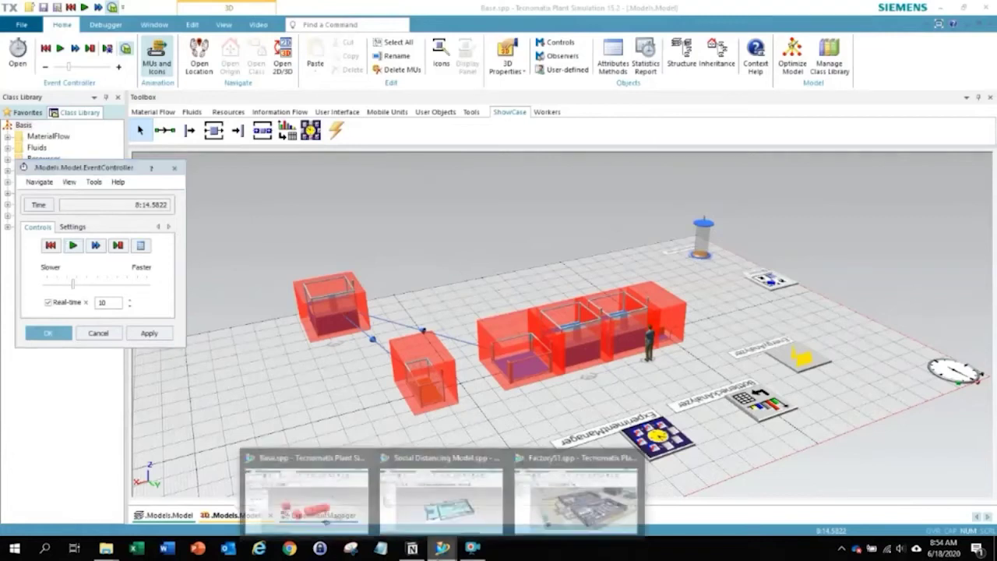
pyautogui.click(467, 487)
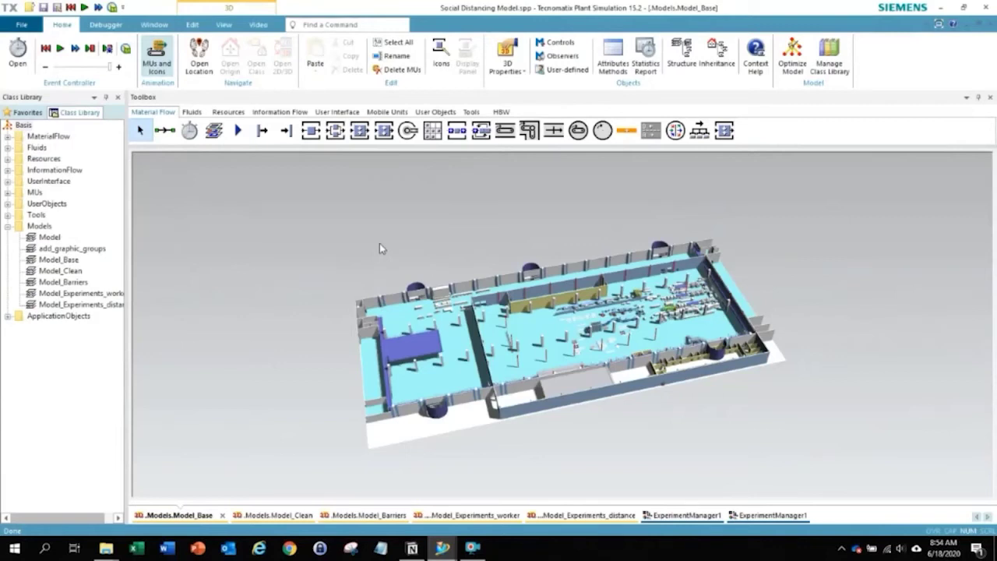
pyautogui.scroll(5, 380, 248)
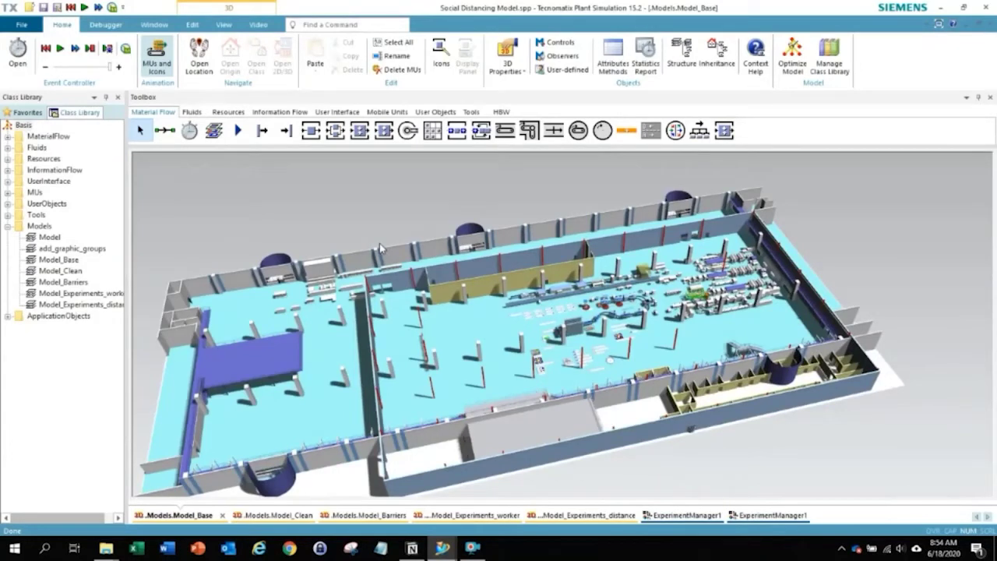
pyautogui.scroll(5, 380, 248)
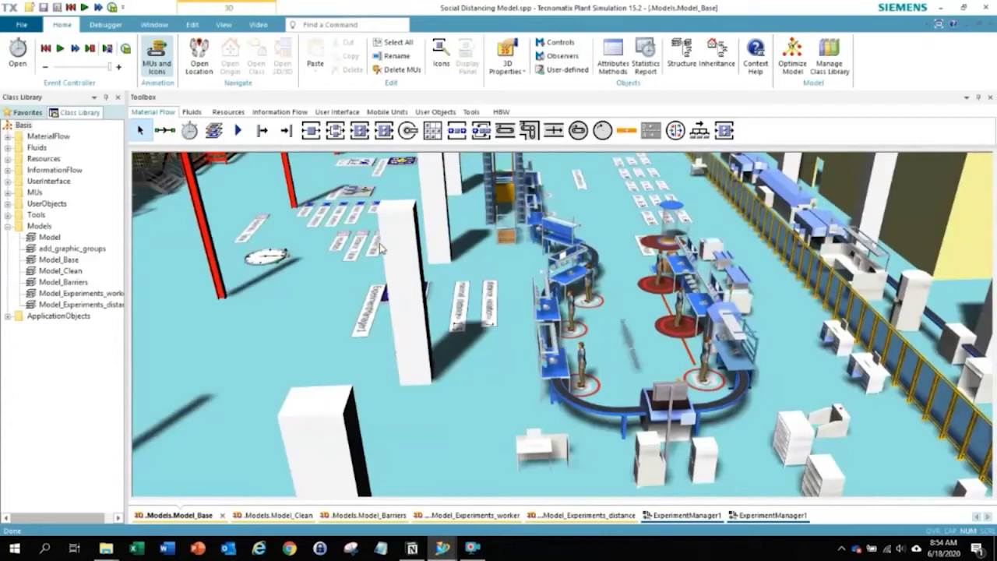
pyautogui.scroll(5, 380, 247)
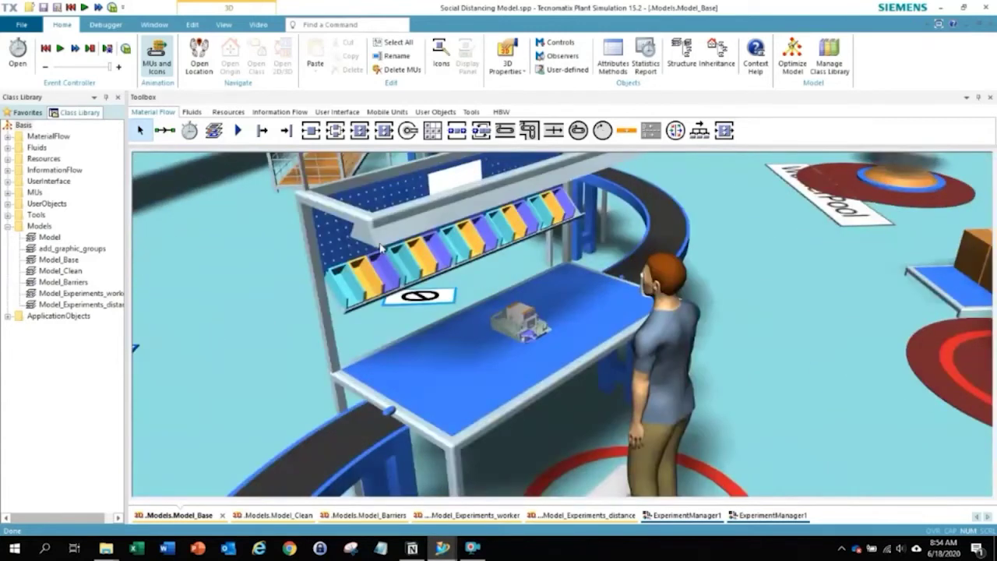
pyautogui.scroll(5, 379, 248)
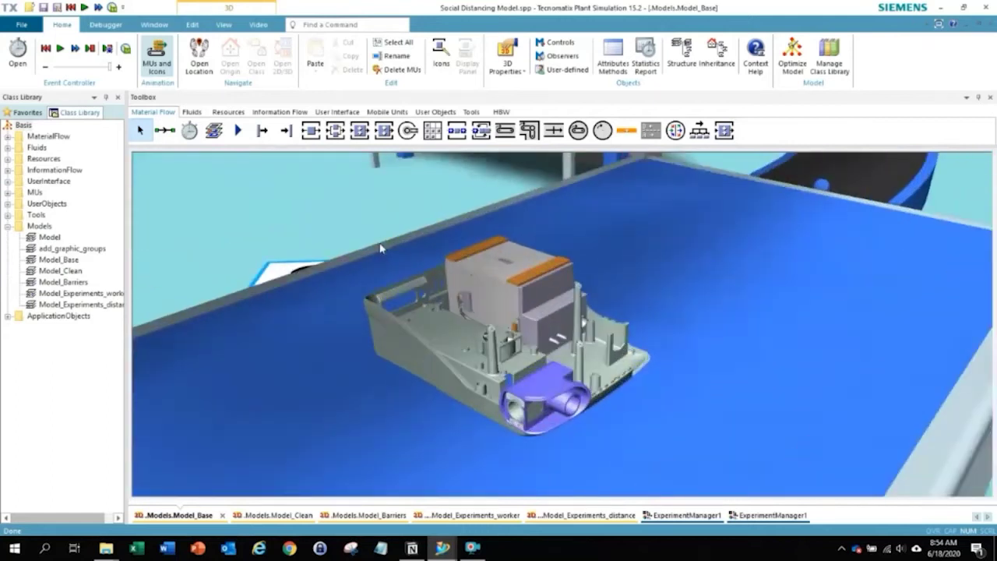
pyautogui.scroll(-10, 380, 247)
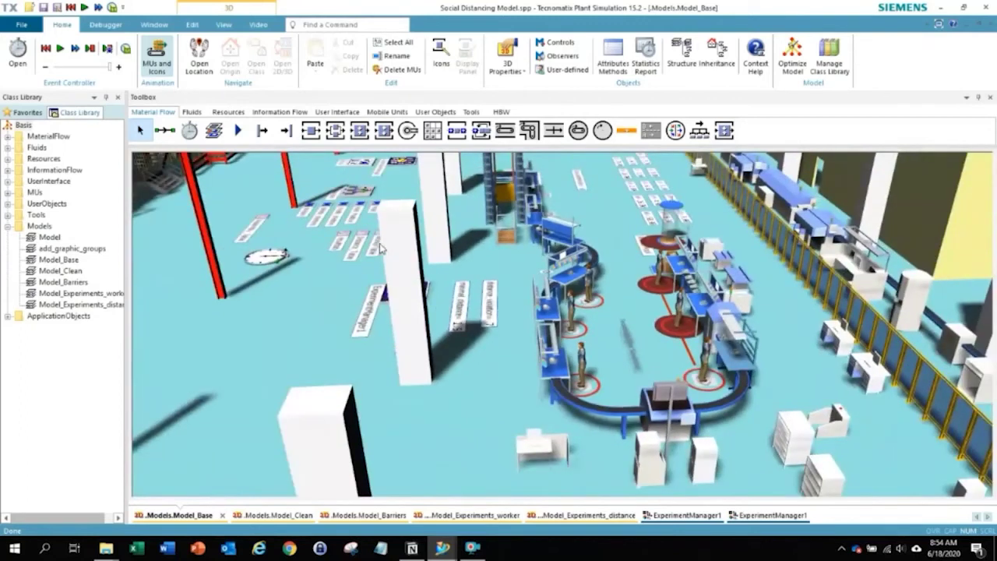
# Step: Reduce the Model_Base simulation speed to about the middle of its range and start the simulation
pyautogui.doubleClick(261, 263)
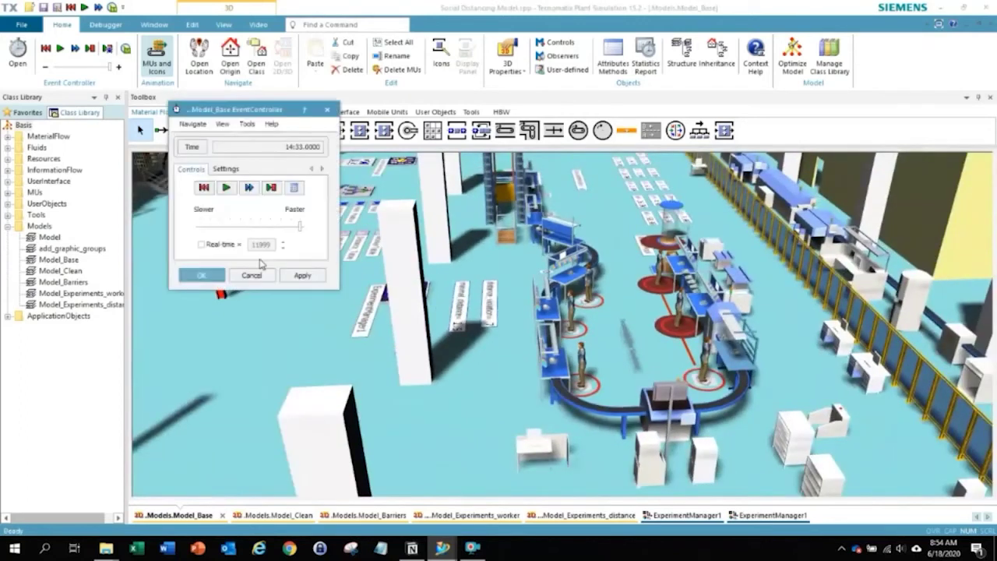
pyautogui.moveTo(256, 109); pyautogui.dragTo(221, 129)
pyautogui.moveTo(259, 240); pyautogui.dragTo(211, 241)
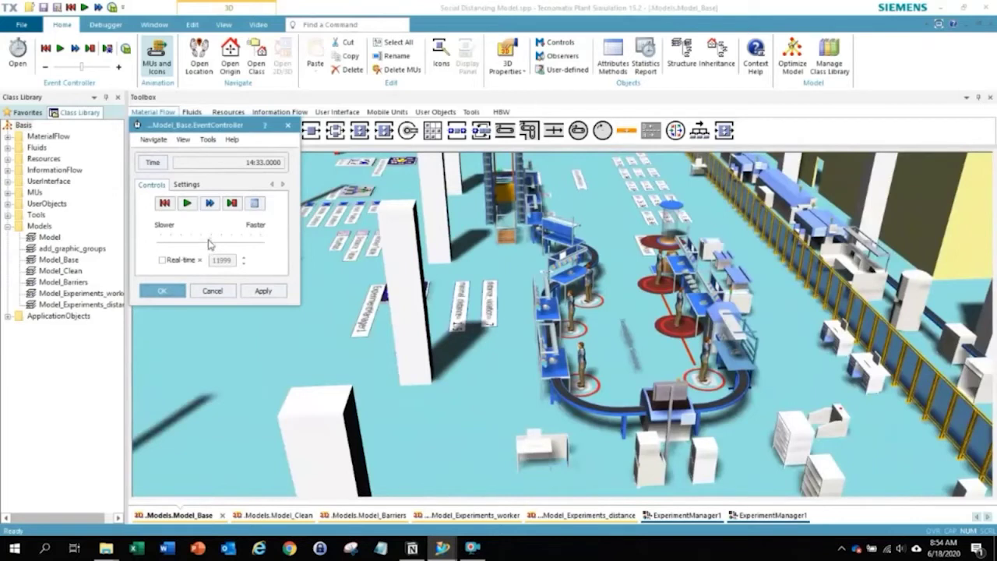
pyautogui.click(187, 202)
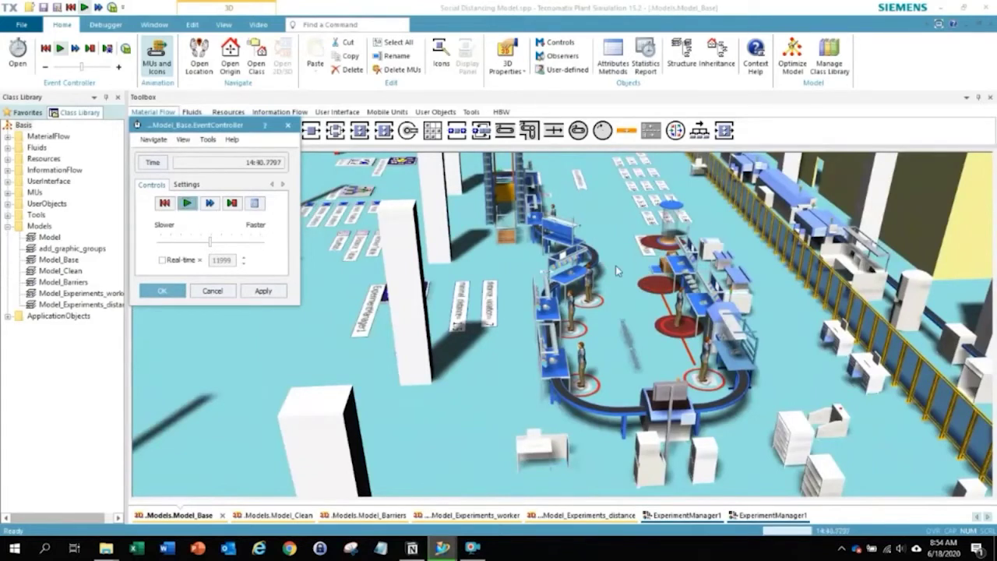